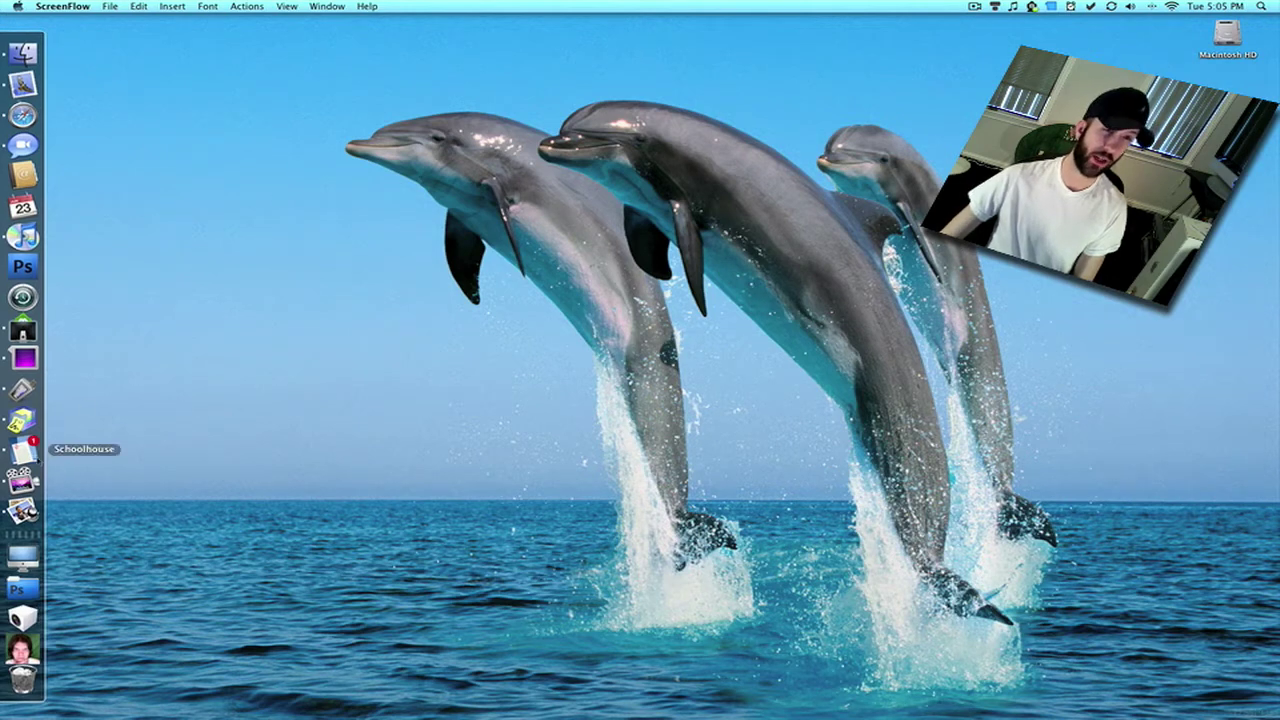
- Launch Schoolhouse from the Dock to show the French Quiz and Chemistry Mid-Term library
{"action": "left_click", "coordinate": [22, 450]}
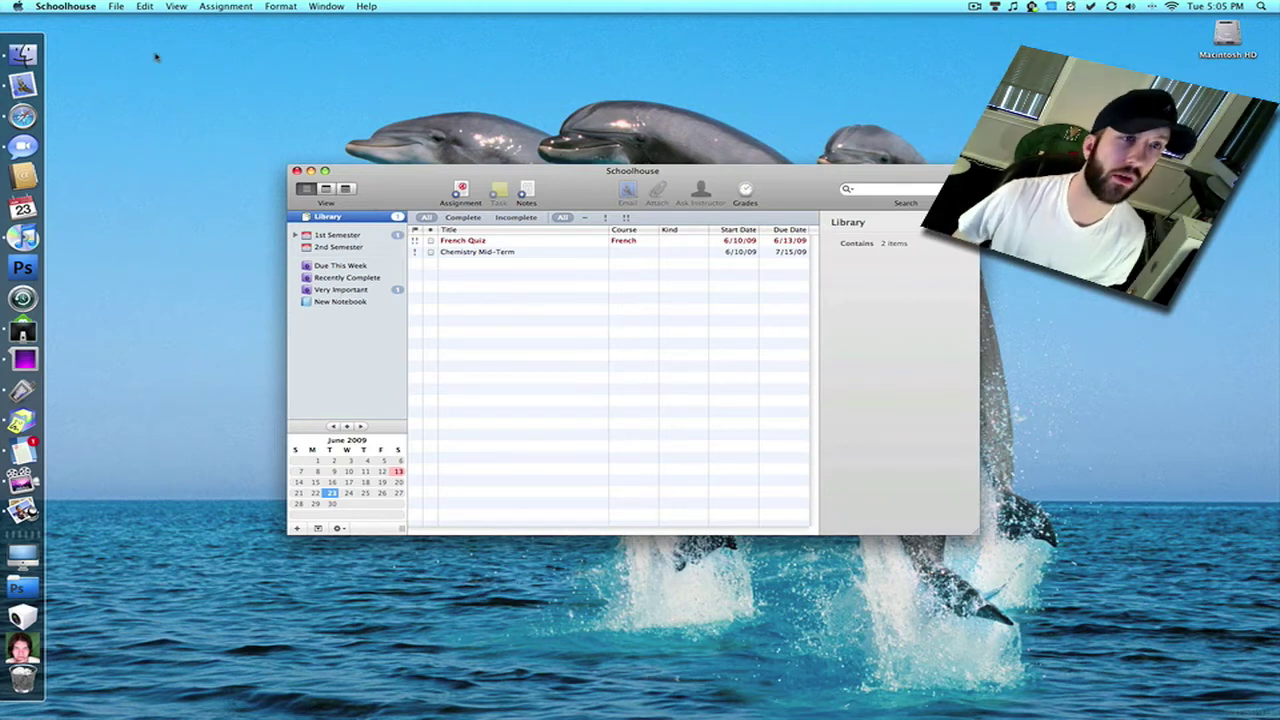
- Check for updates, dismiss the 'You're up to date!' notice, and browse the menus
{"action": "left_click", "coordinate": [78, 8]}
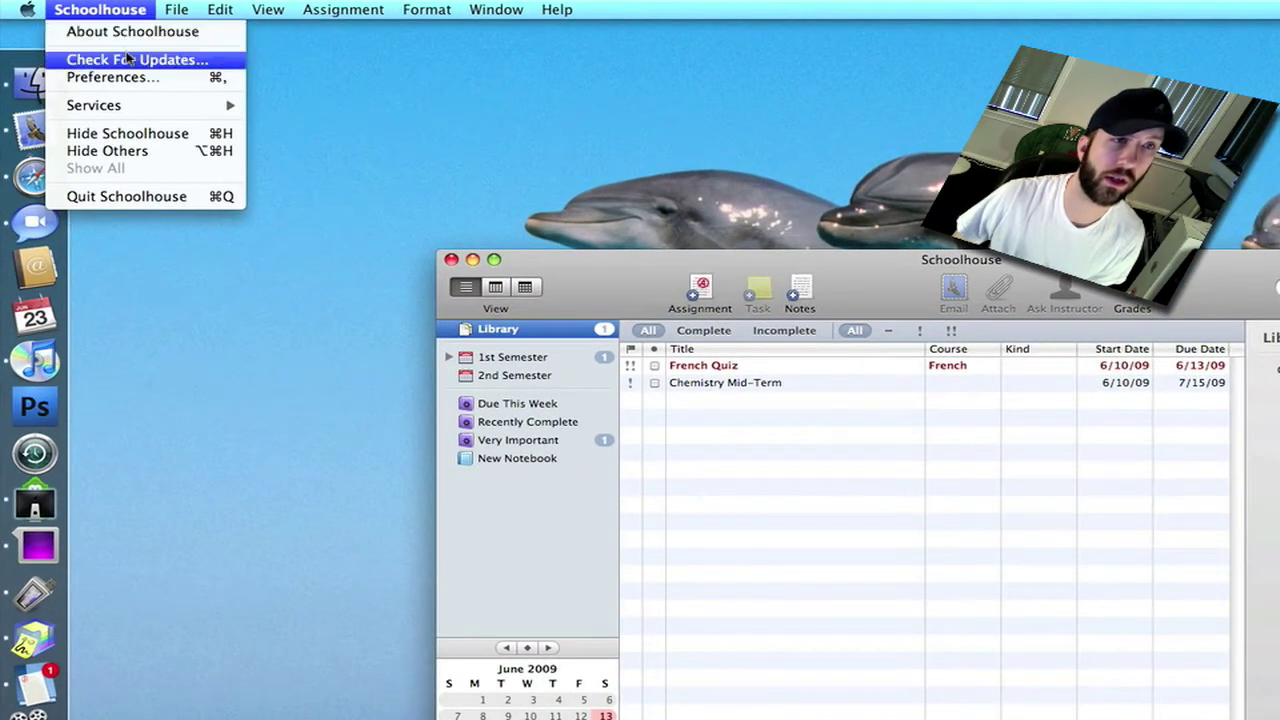
{"action": "left_click", "coordinate": [128, 59]}
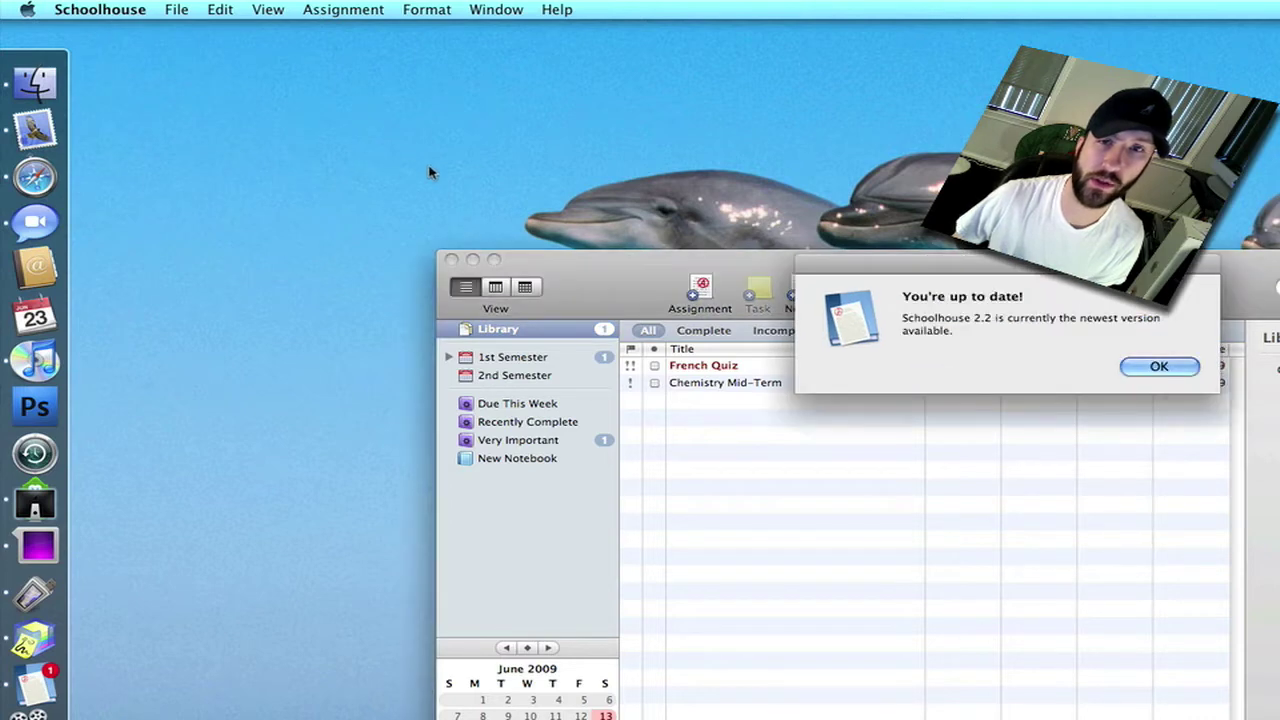
{"action": "left_click", "coordinate": [1159, 368]}
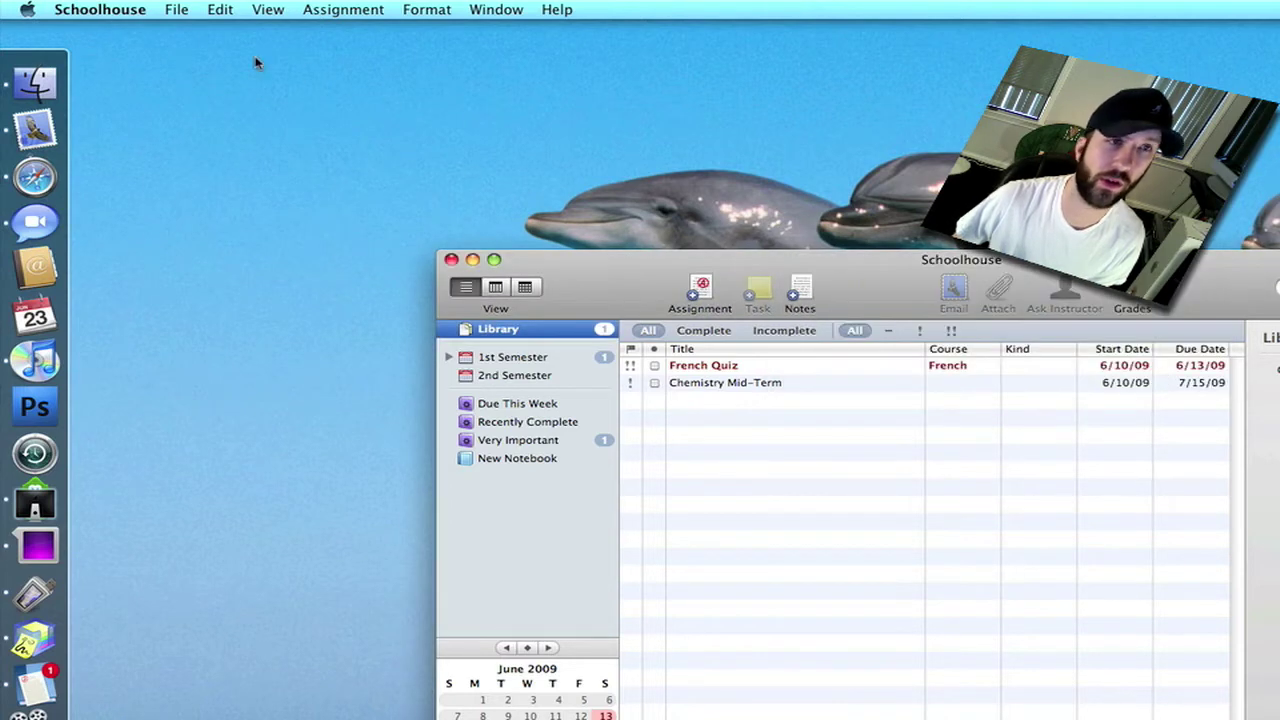
{"action": "left_click", "coordinate": [118, 20]}
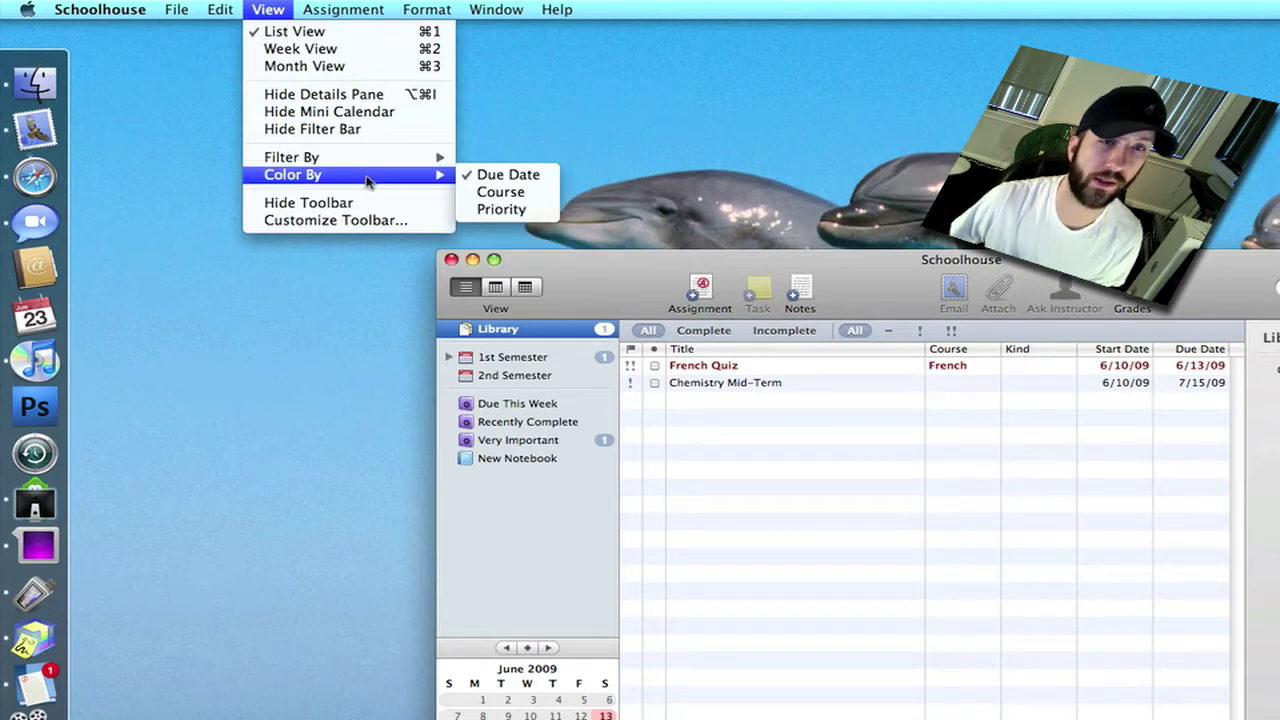
{"action": "mouse_move", "coordinate": [343, 9]}
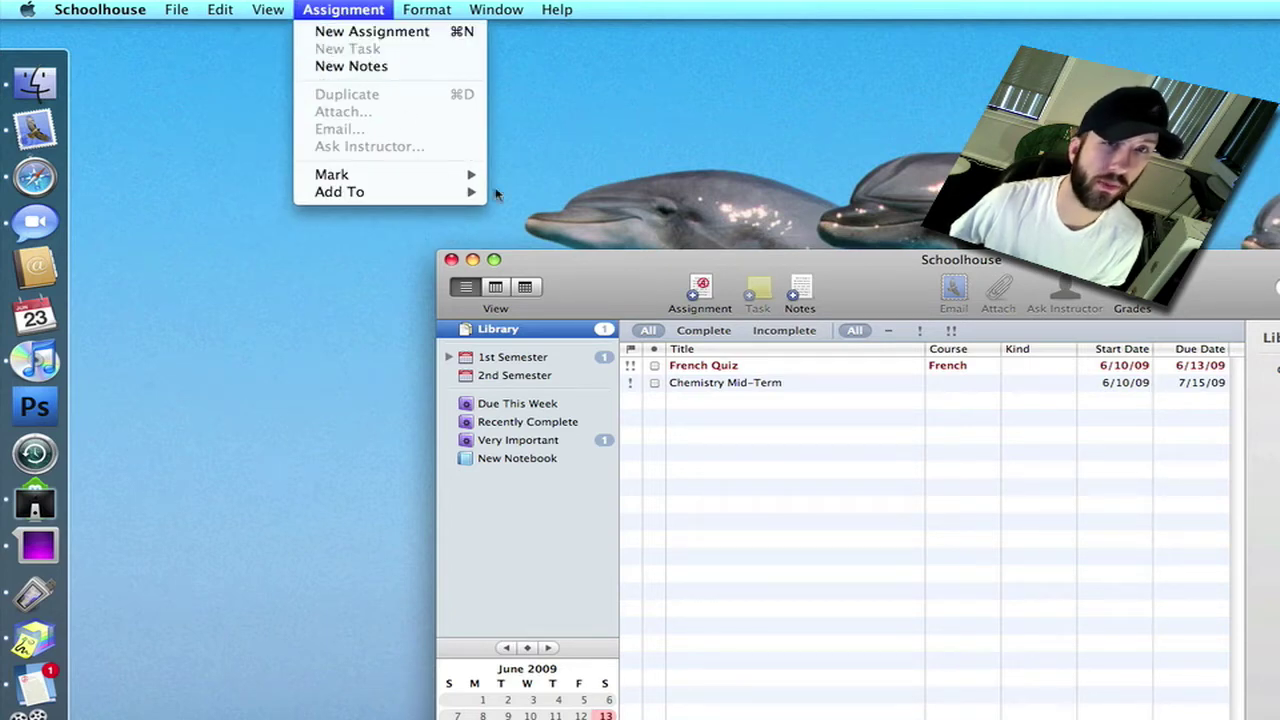
{"action": "left_click", "coordinate": [611, 281]}
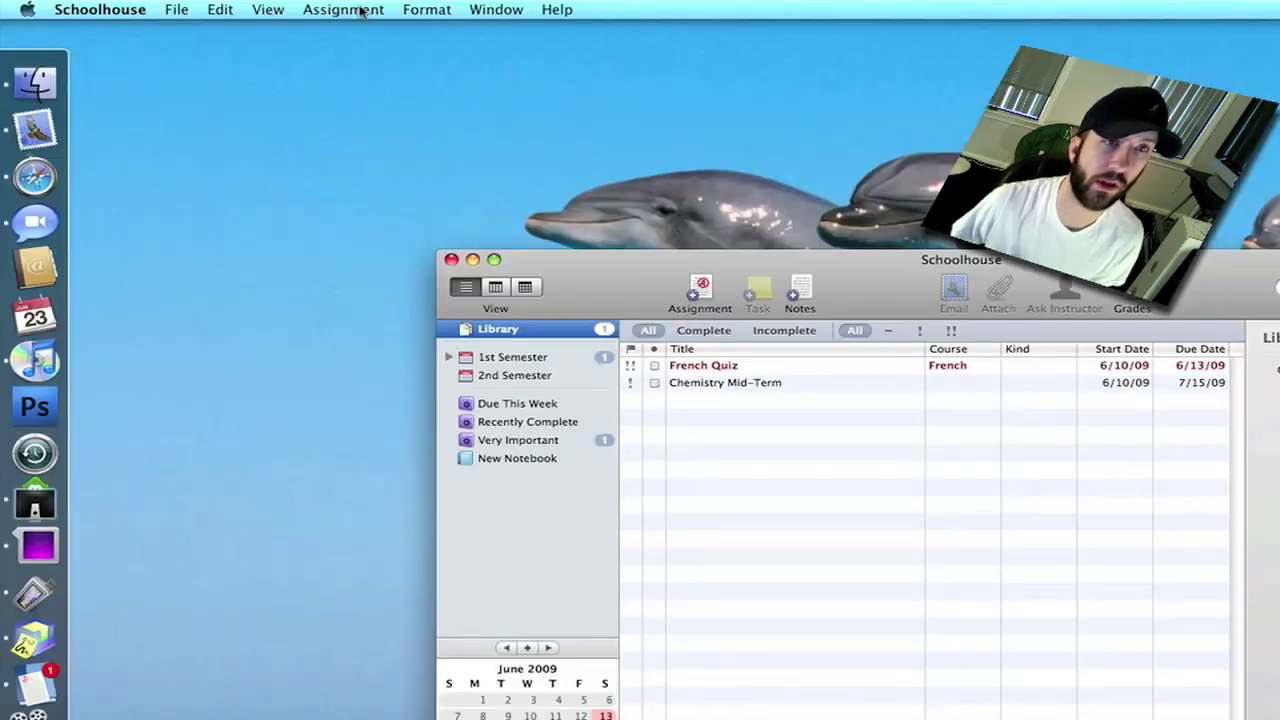
{"action": "left_click", "coordinate": [333, 9]}
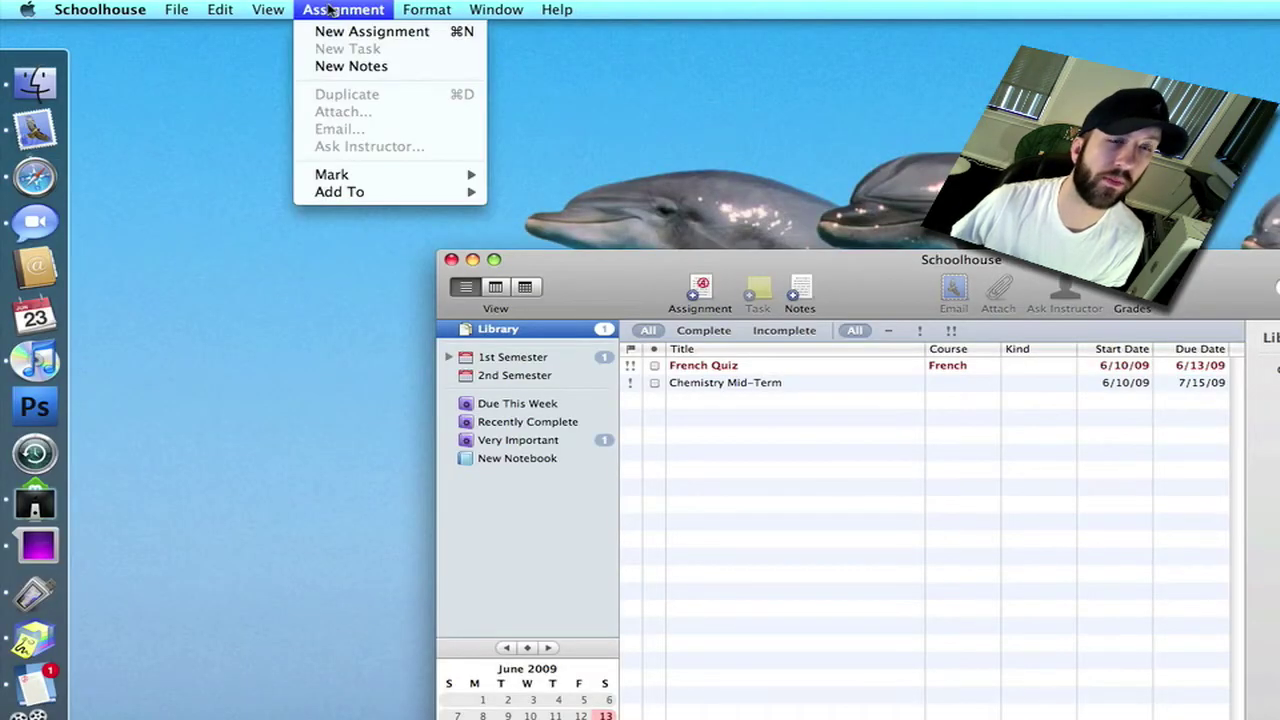
{"action": "left_click", "coordinate": [876, 285]}
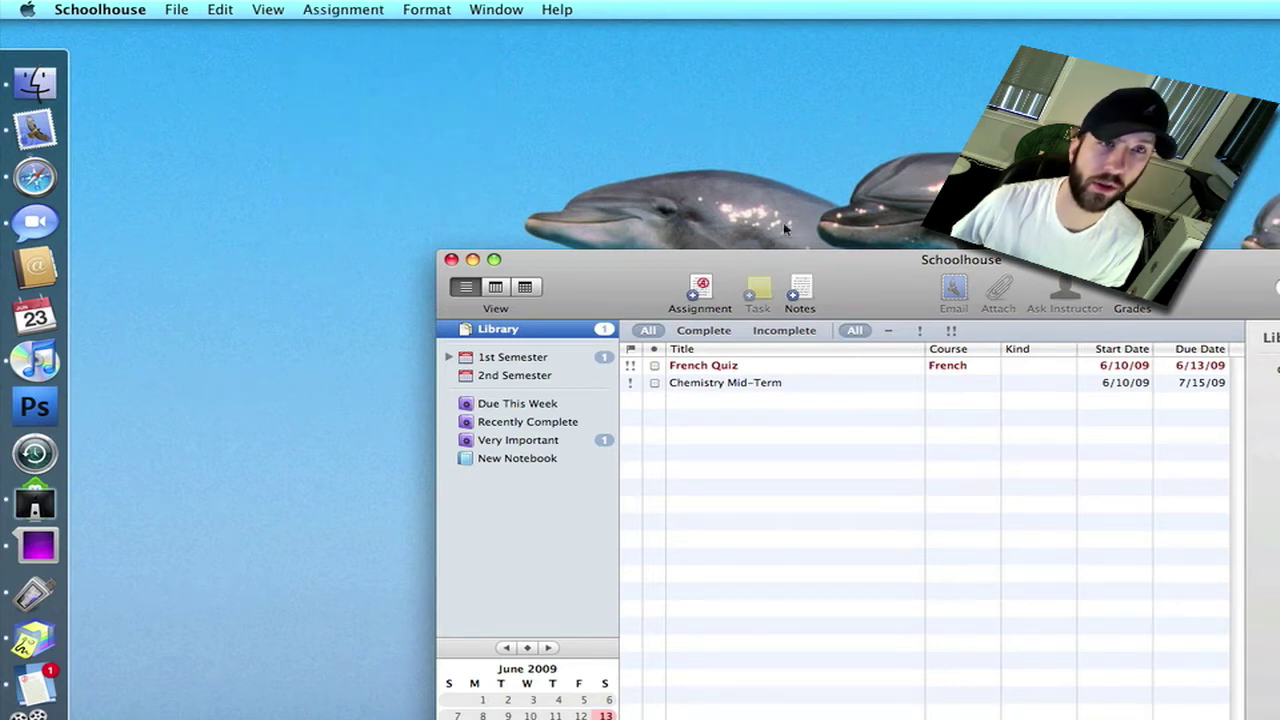
{"action": "left_click", "coordinate": [426, 10]}
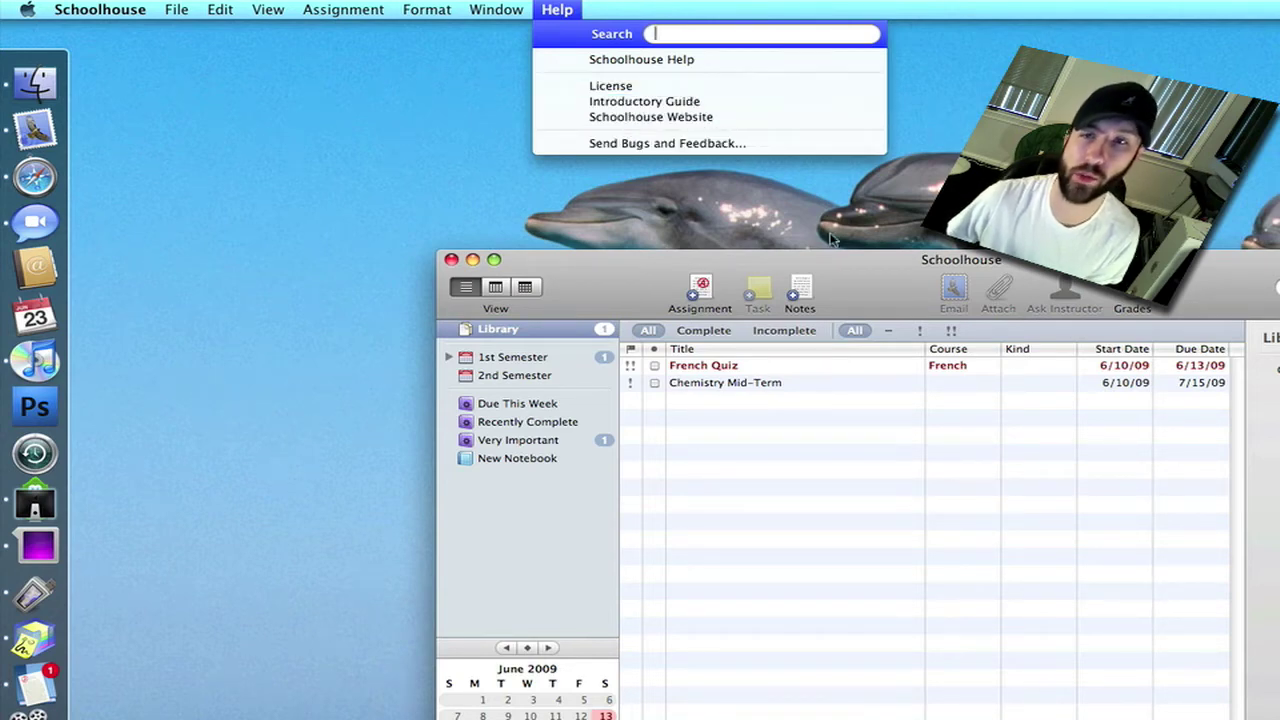
{"action": "left_click", "coordinate": [872, 278]}
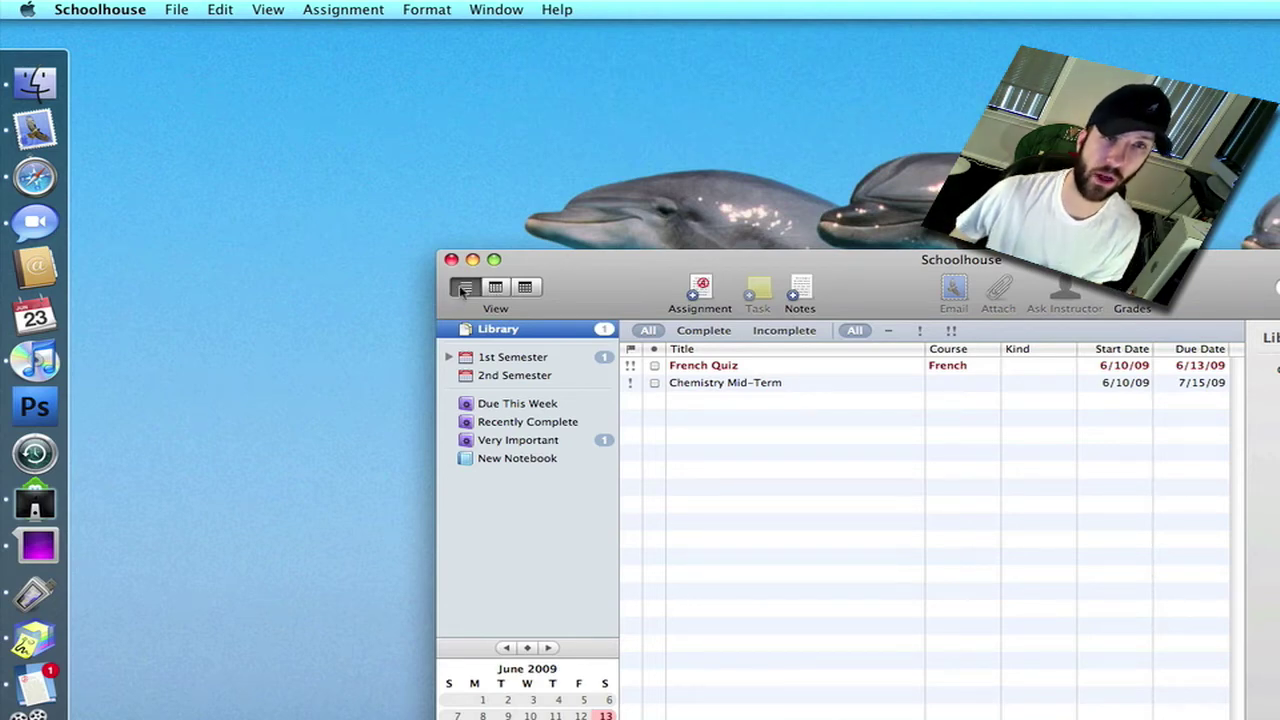
{"action": "left_click", "coordinate": [463, 289]}
{"action": "left_click", "coordinate": [494, 289]}
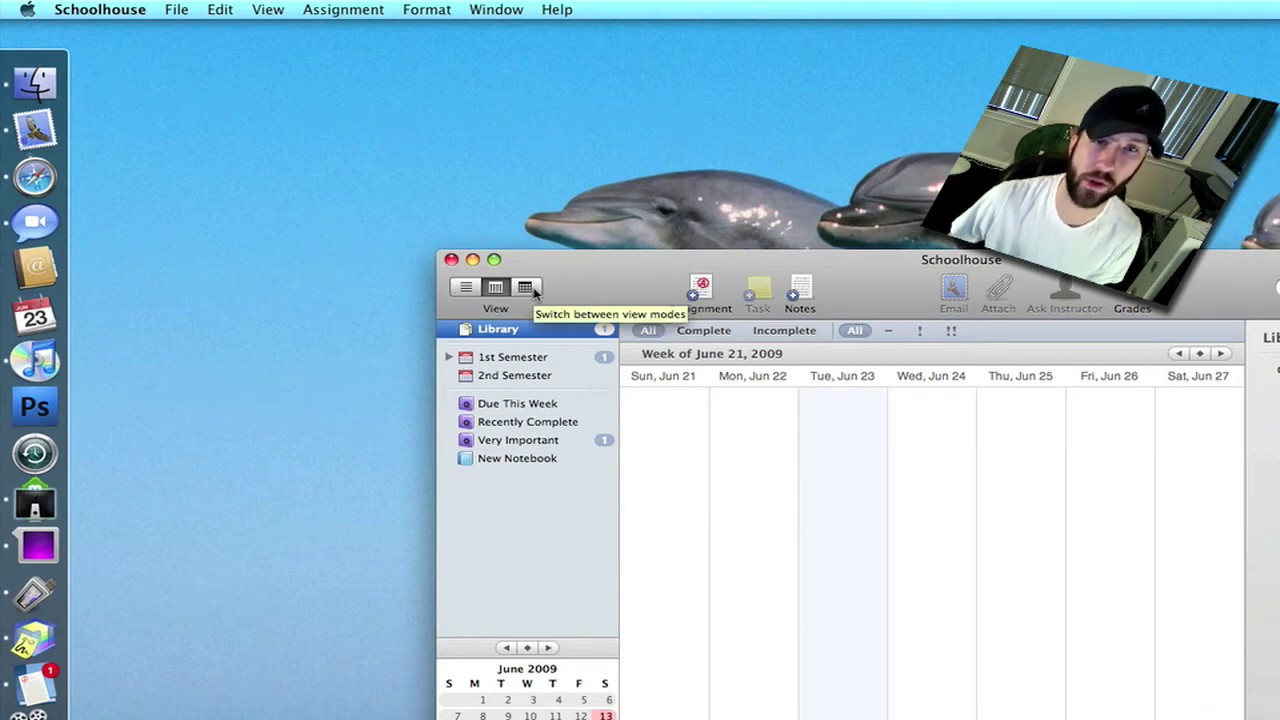
{"action": "left_click", "coordinate": [527, 288]}
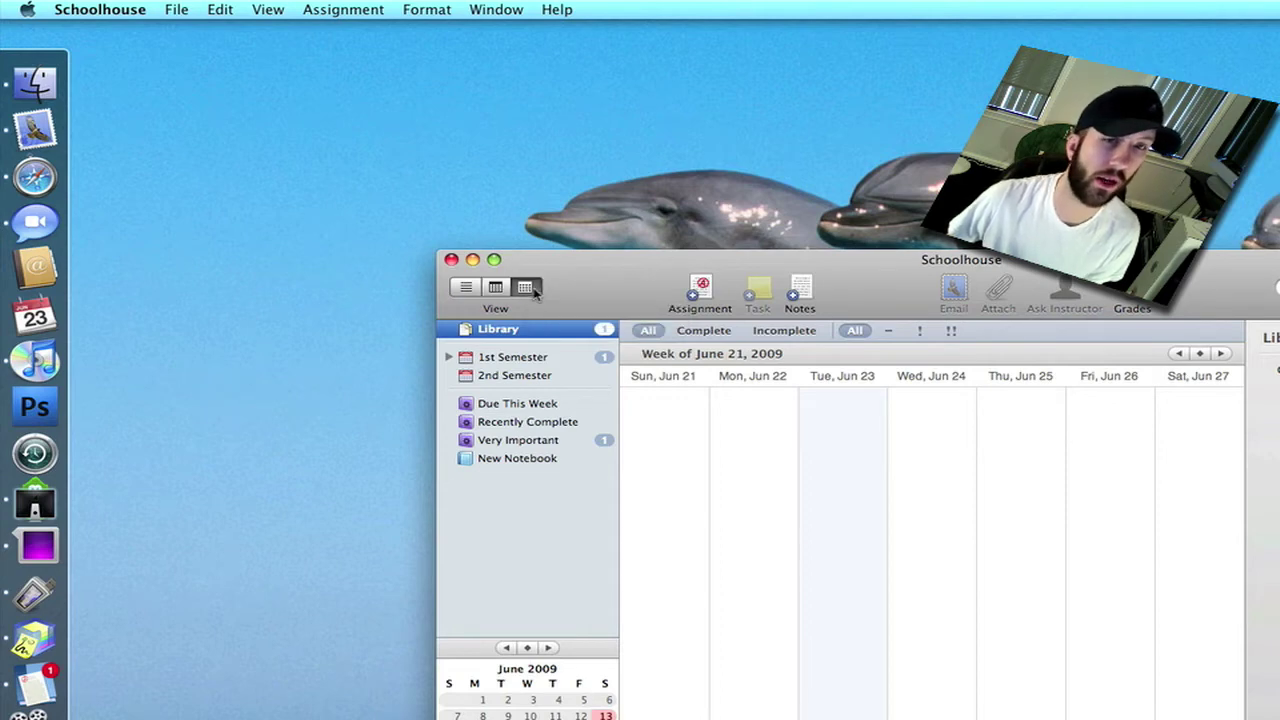
{"action": "left_click", "coordinate": [464, 288]}
{"action": "left_click", "coordinate": [697, 290]}
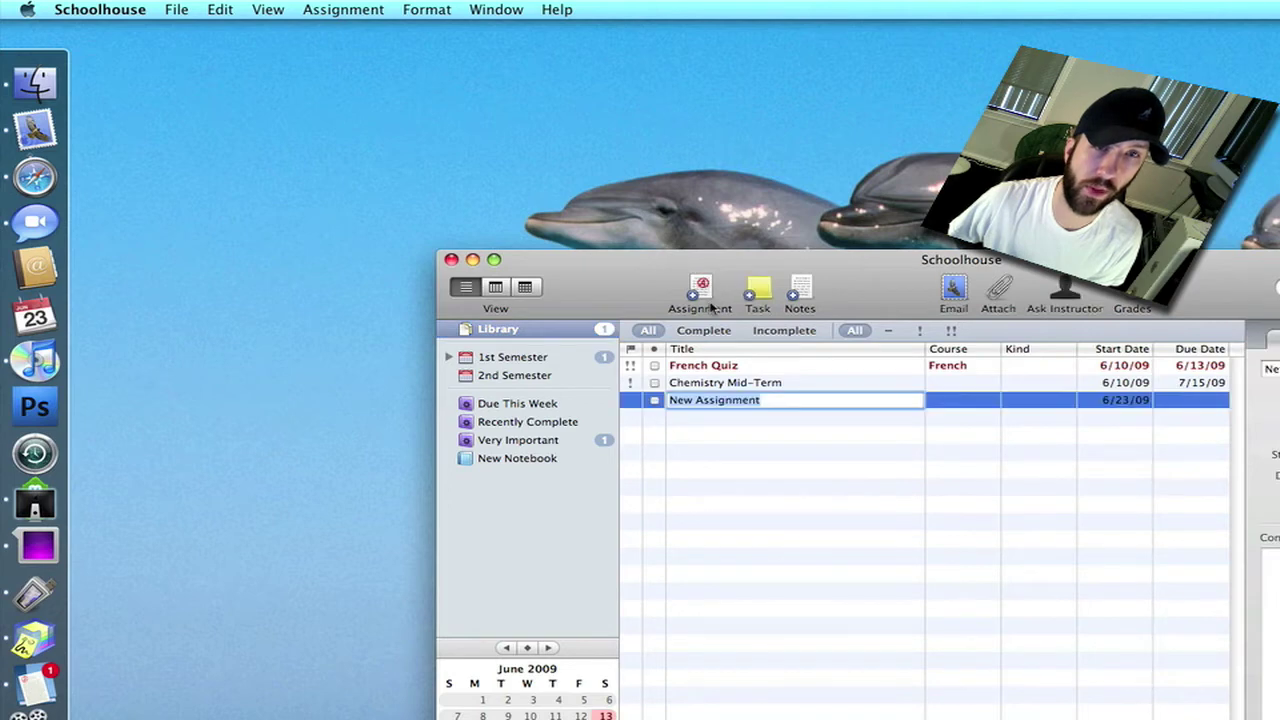
- Title the new assignment 'French 2.' and assign it to the French course
{"action": "left_click", "coordinate": [810, 418]}
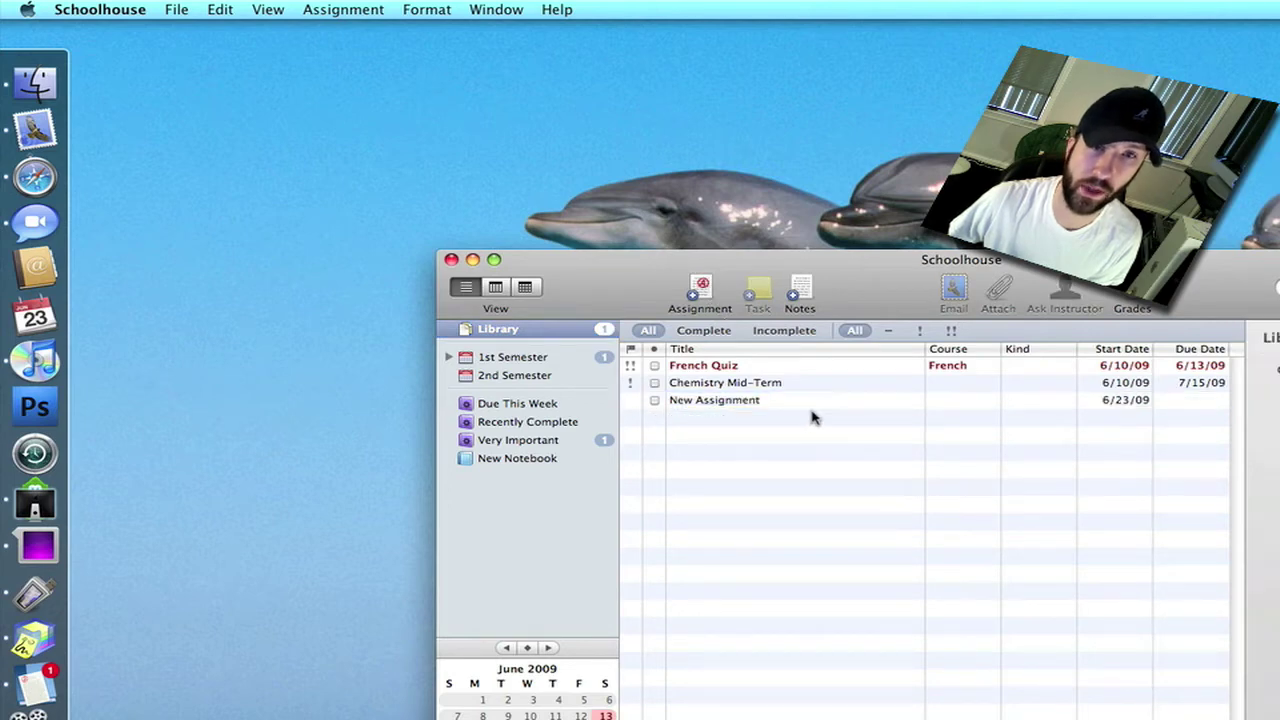
{"action": "left_click", "coordinate": [794, 404]}
{"action": "key", "text": "Tab"}
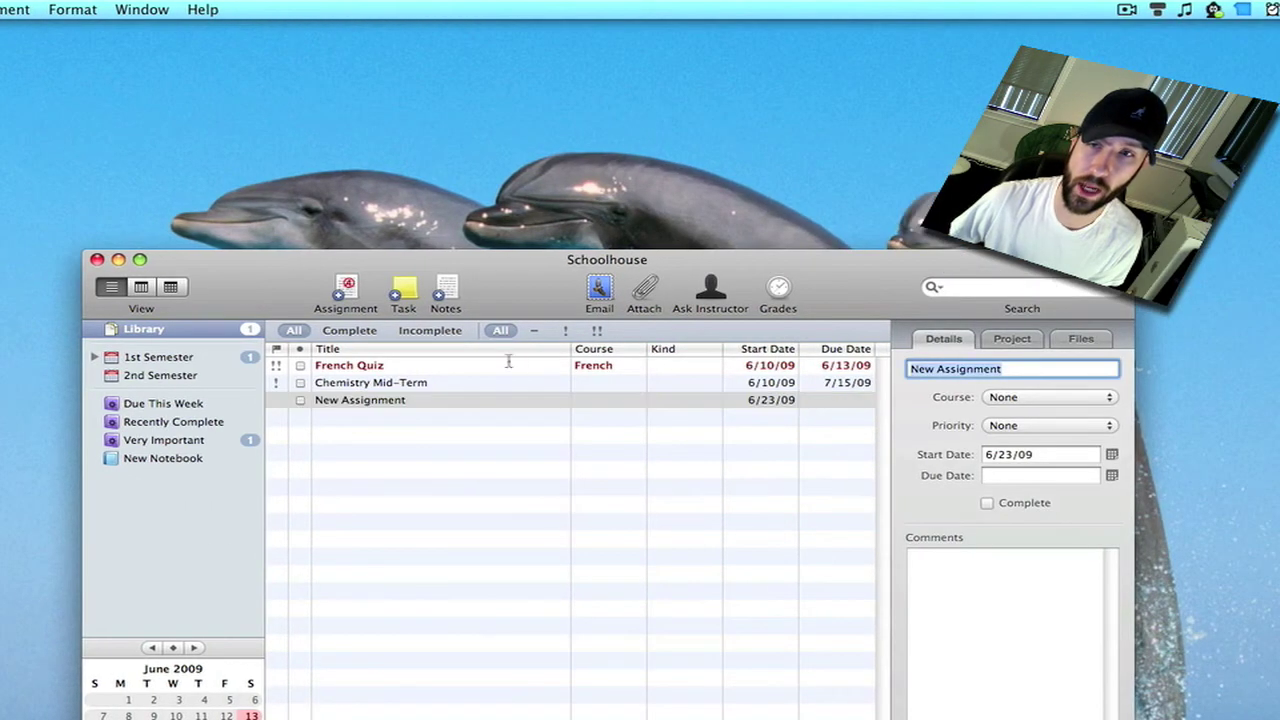
{"action": "type", "text": "Fr"}
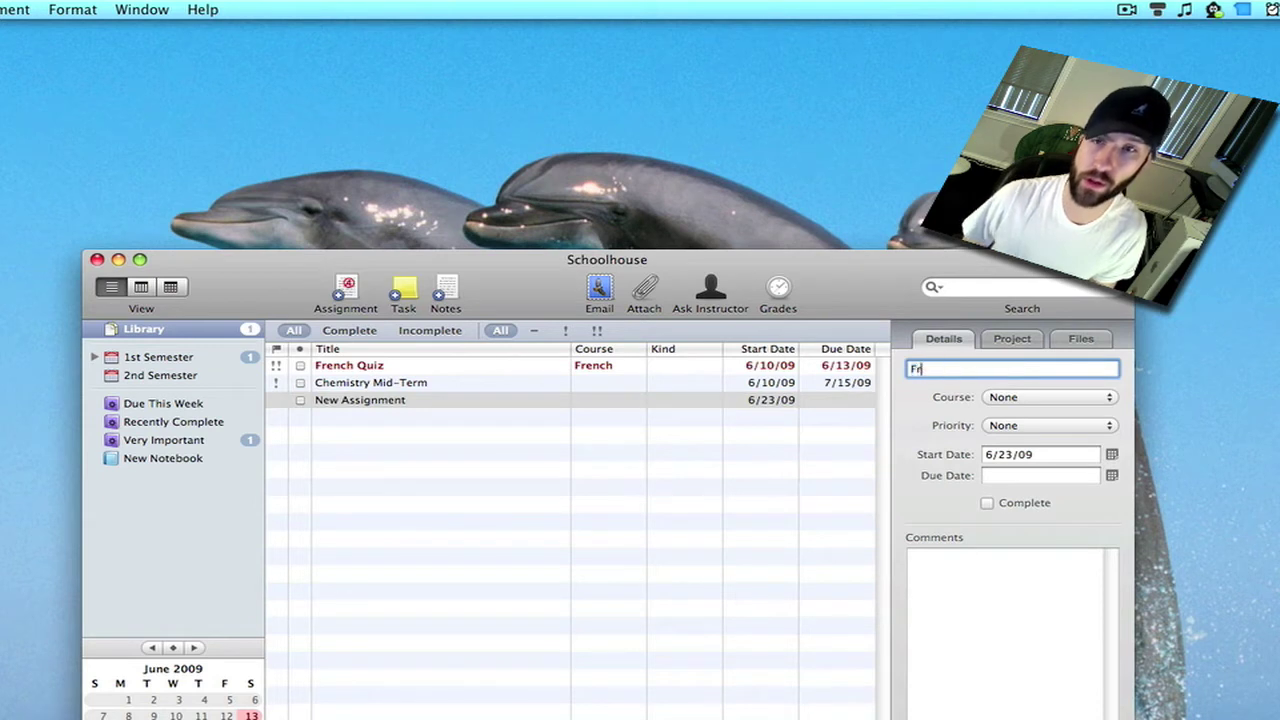
{"action": "type", "text": "ench 2."}
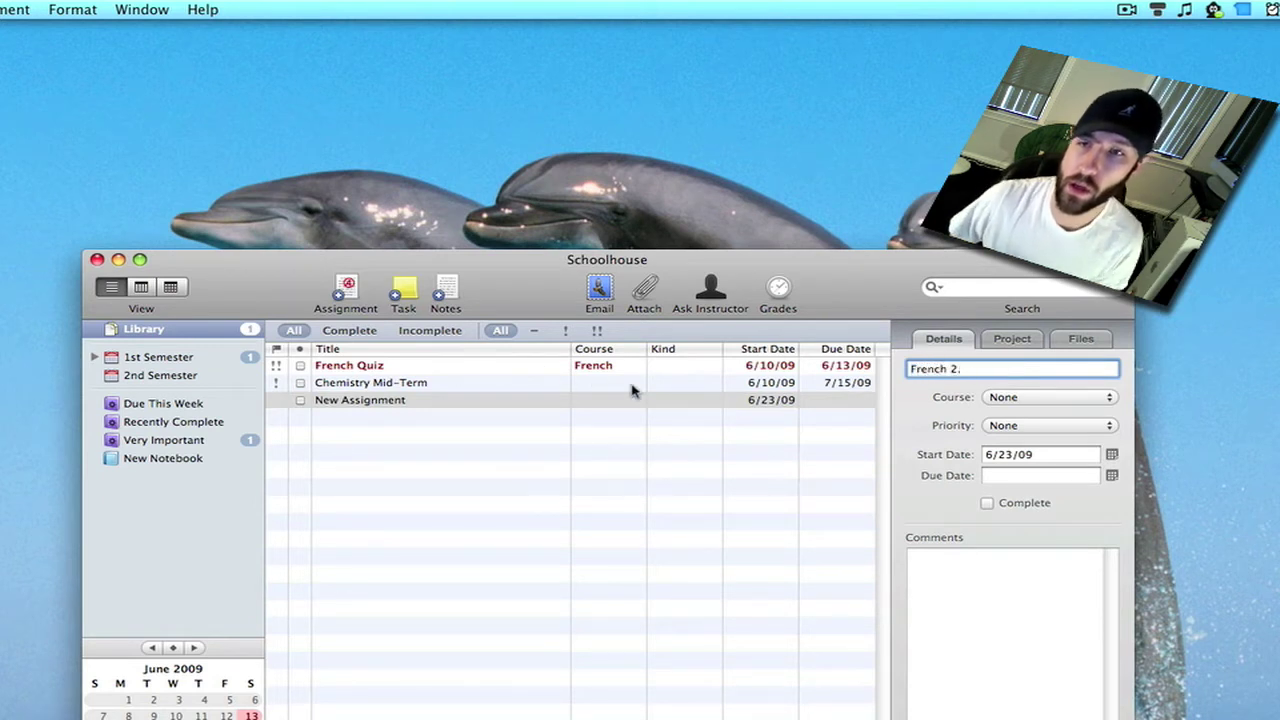
{"action": "left_click", "coordinate": [1022, 398]}
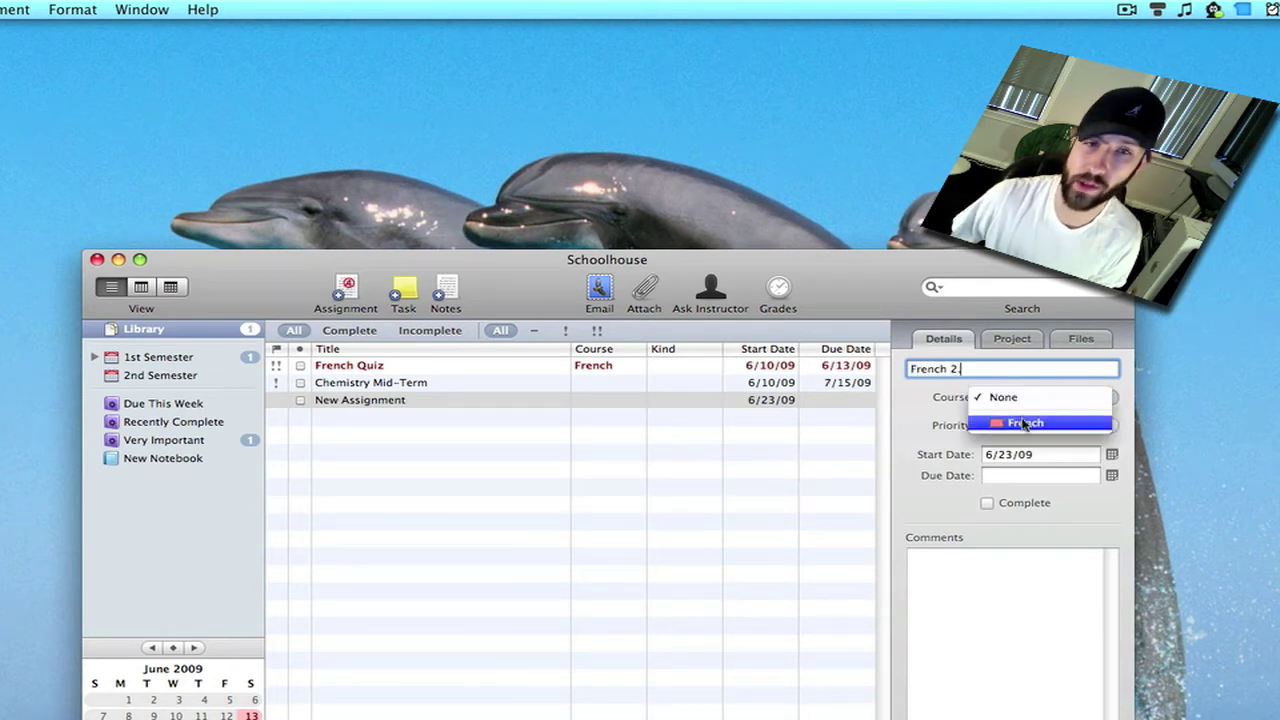
{"action": "left_click", "coordinate": [1024, 424]}
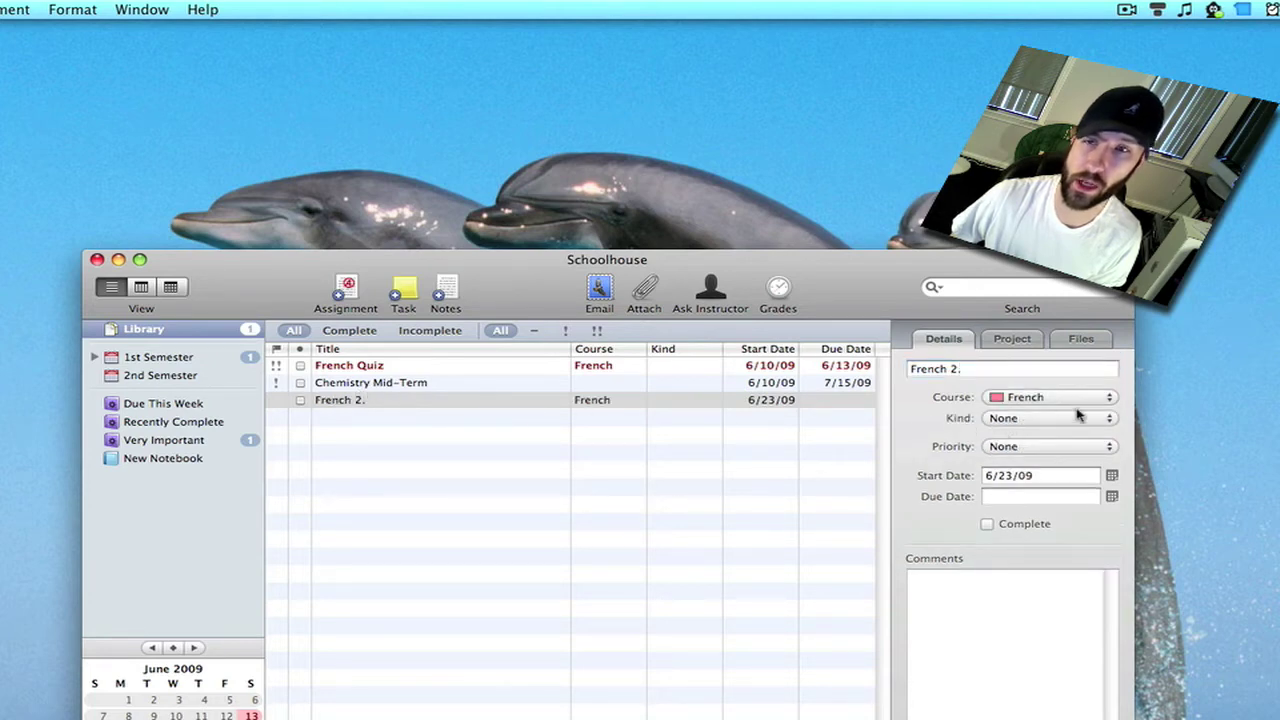
- Leave Kind, Priority and Due Date unset and mark French 2. complete
{"action": "left_click", "coordinate": [1040, 420]}
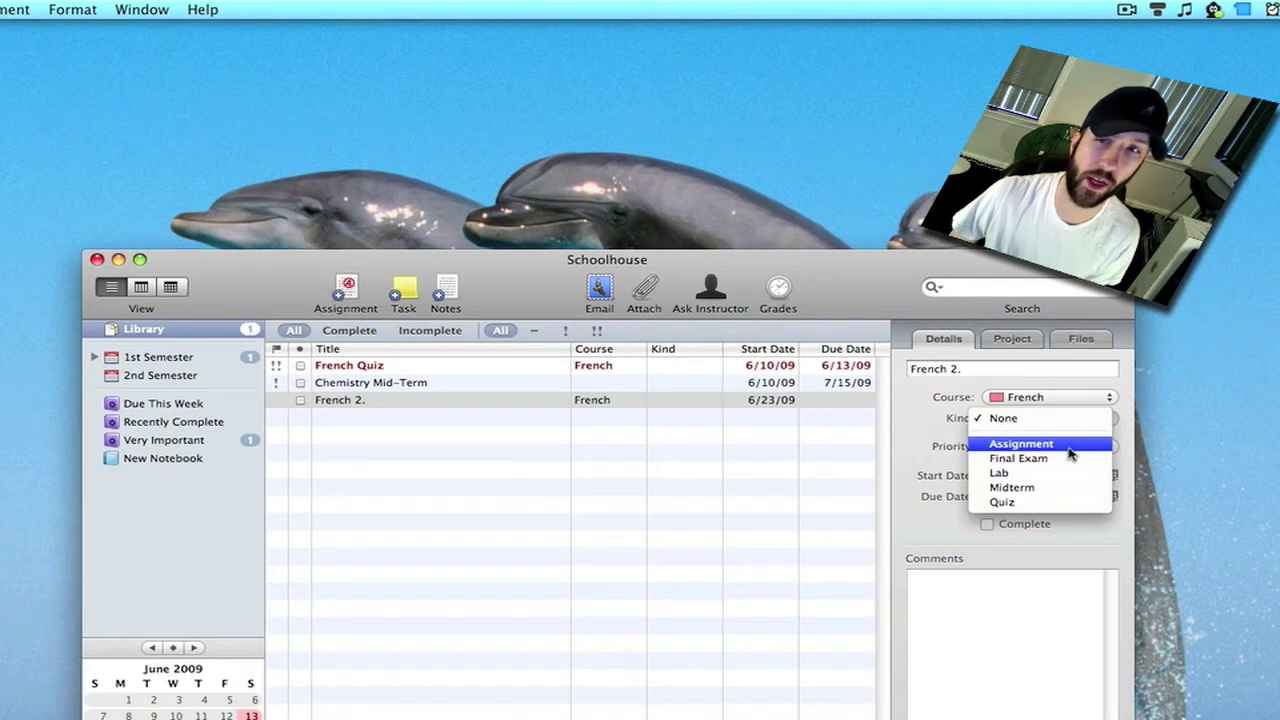
{"action": "left_click", "coordinate": [780, 477]}
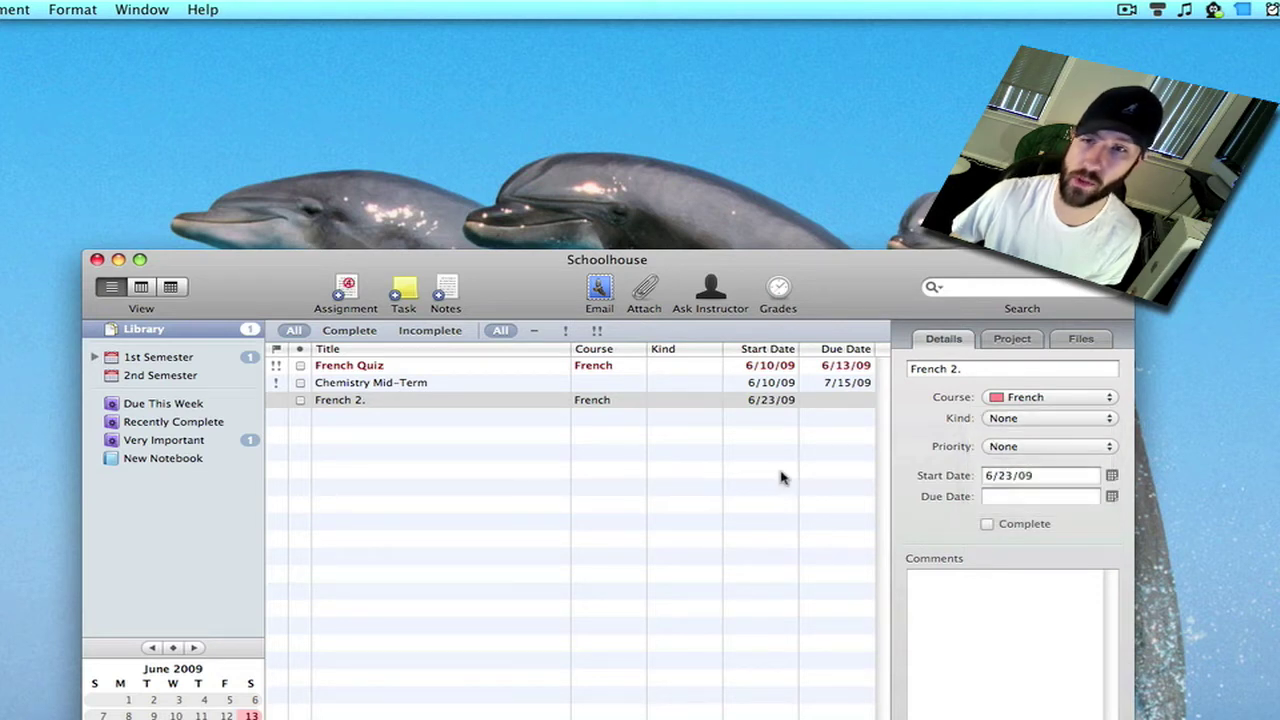
{"action": "left_click", "coordinate": [1059, 452]}
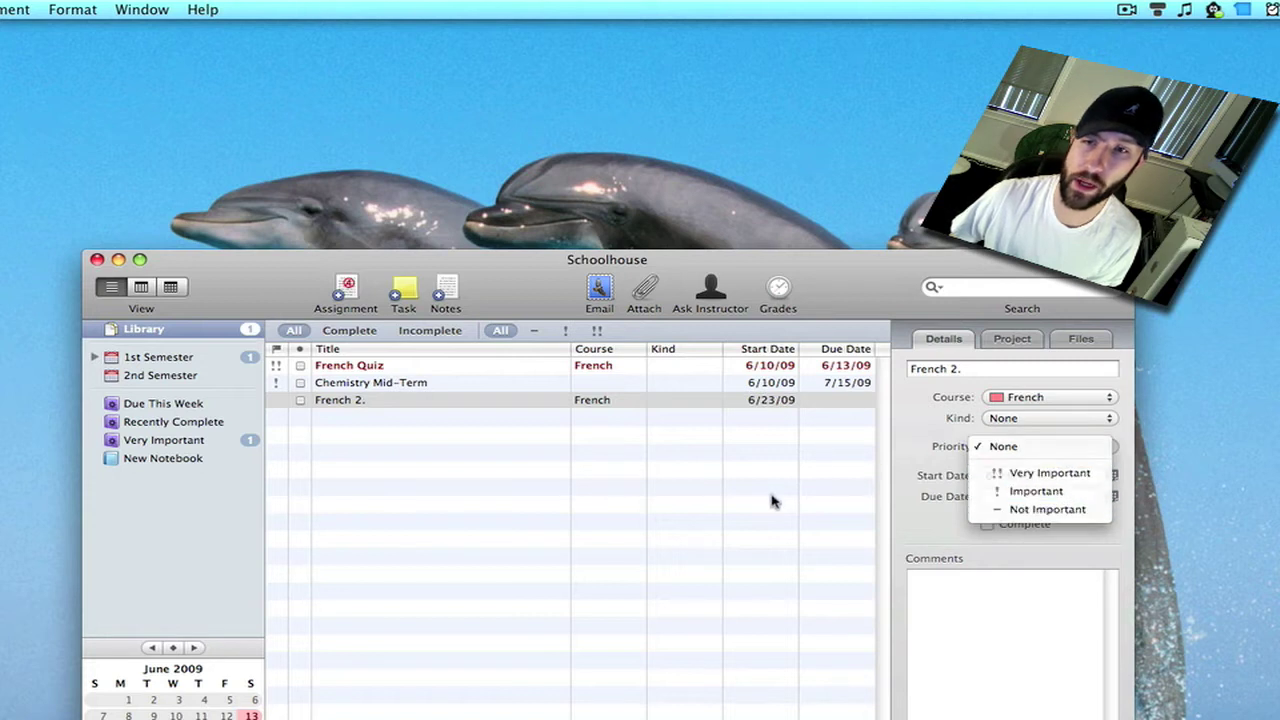
{"action": "left_click", "coordinate": [772, 501]}
{"action": "left_click", "coordinate": [1038, 476]}
{"action": "left_click", "coordinate": [1038, 500]}
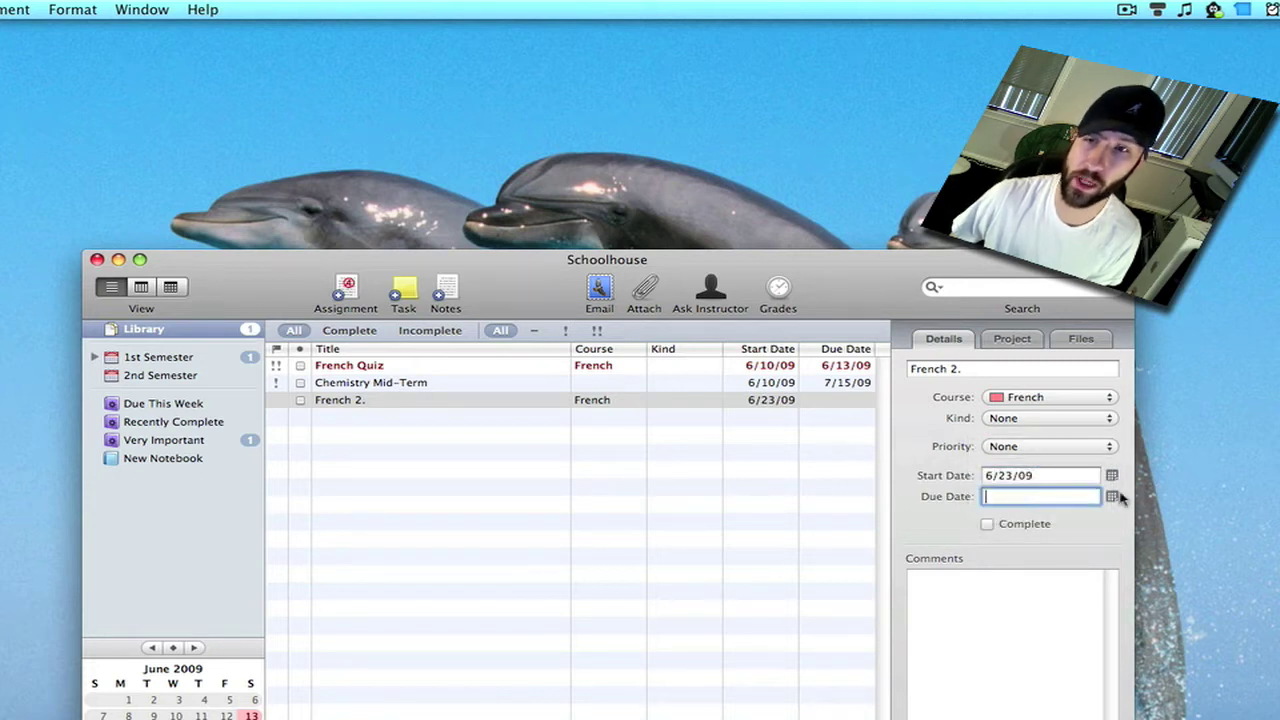
{"action": "left_click", "coordinate": [1111, 476]}
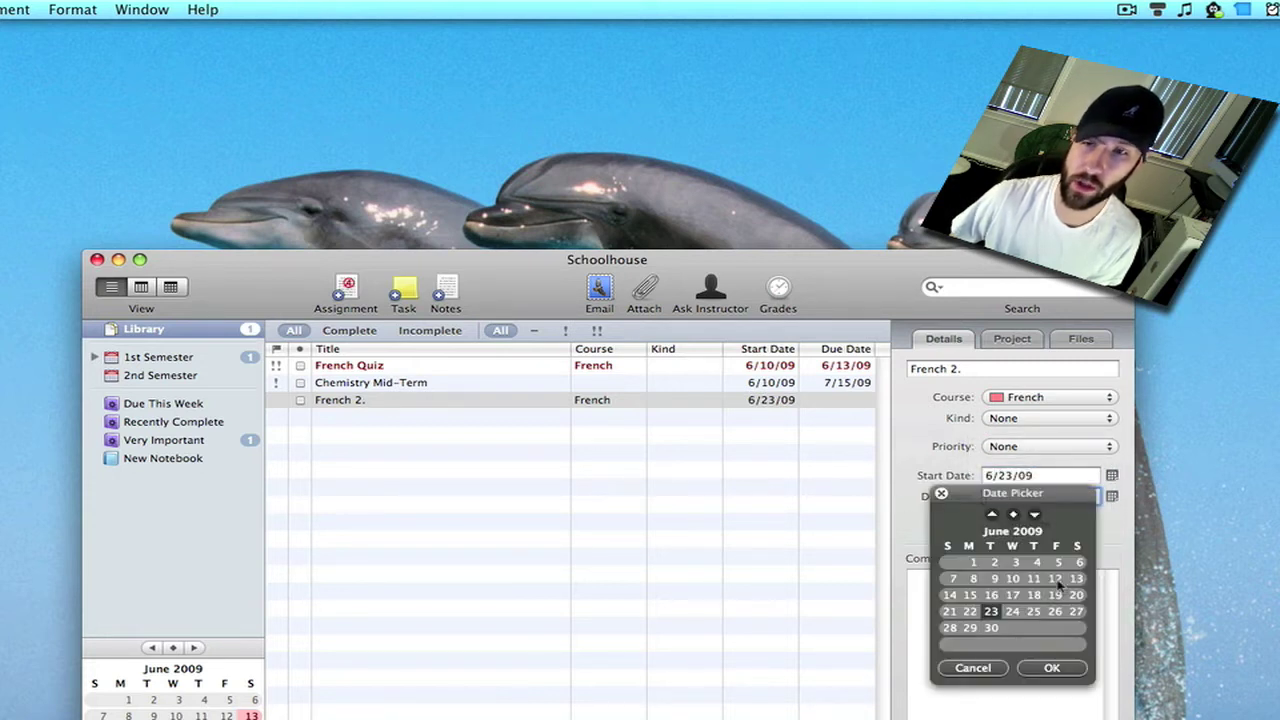
{"action": "left_click", "coordinate": [988, 668]}
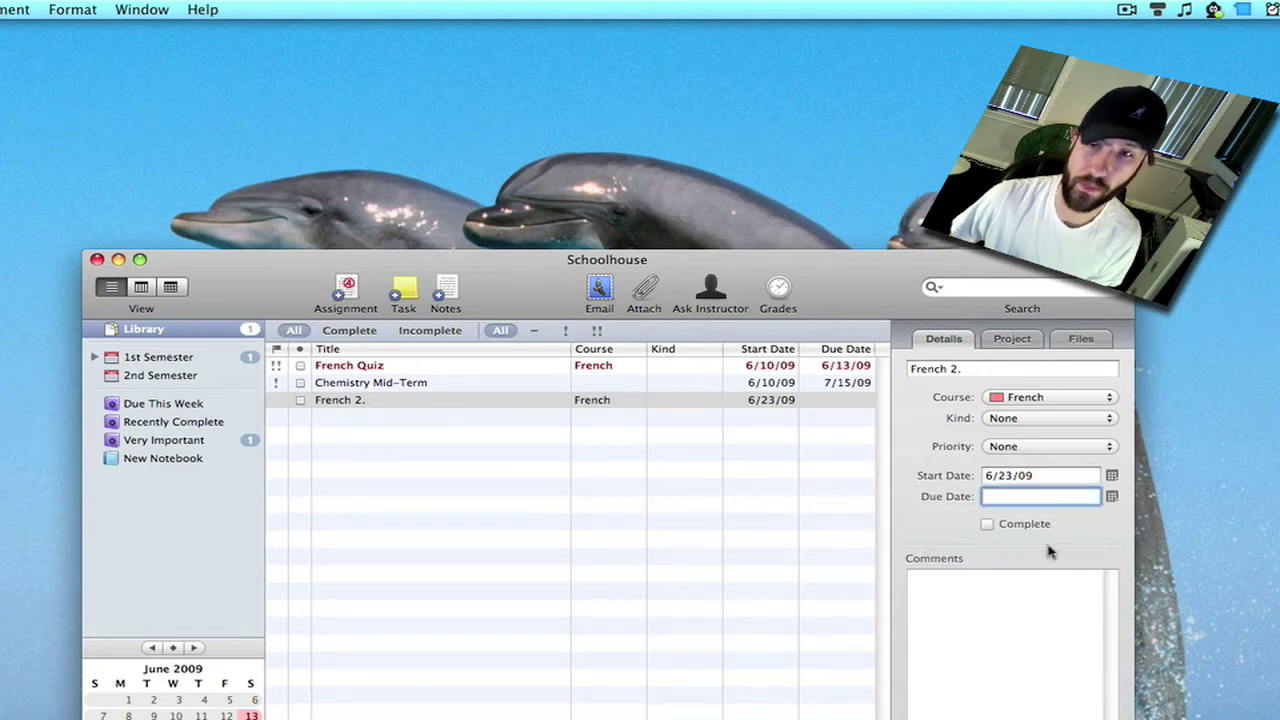
{"action": "left_click", "coordinate": [1017, 525]}
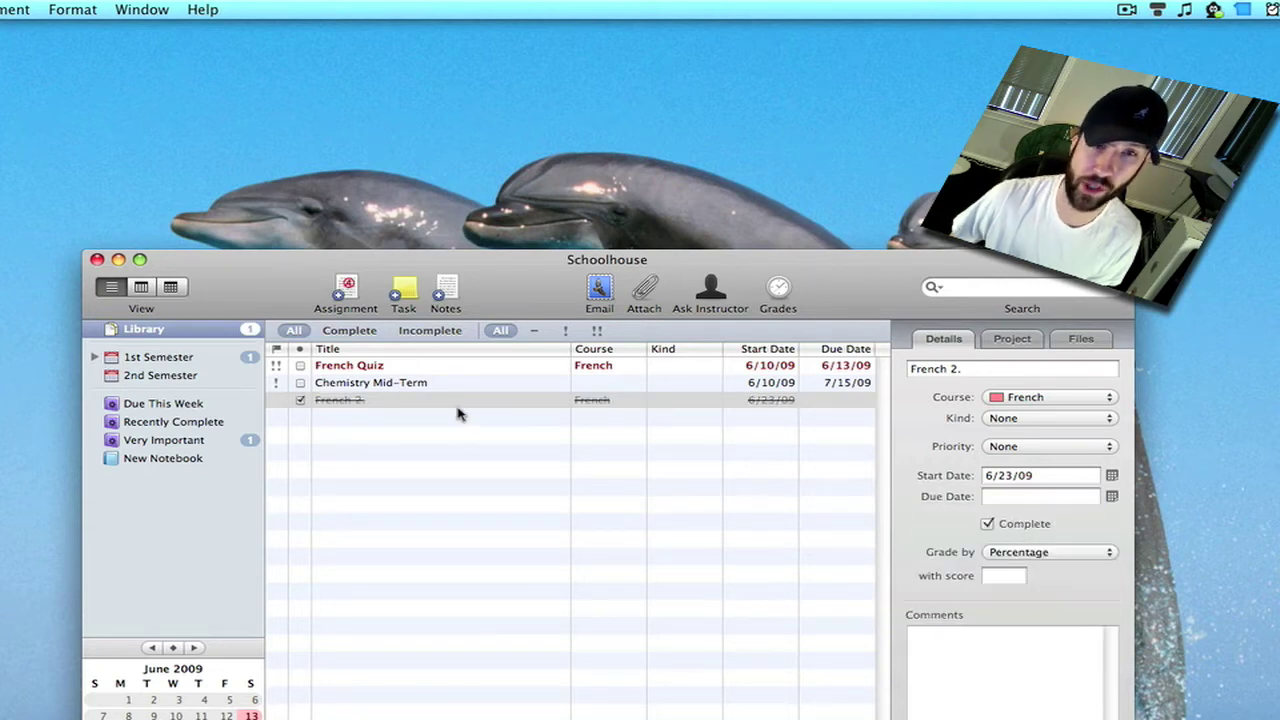
- Grade French 2. by Percentage with a 95 score and the comment 'sdsdf'
{"action": "left_click", "coordinate": [1010, 553]}
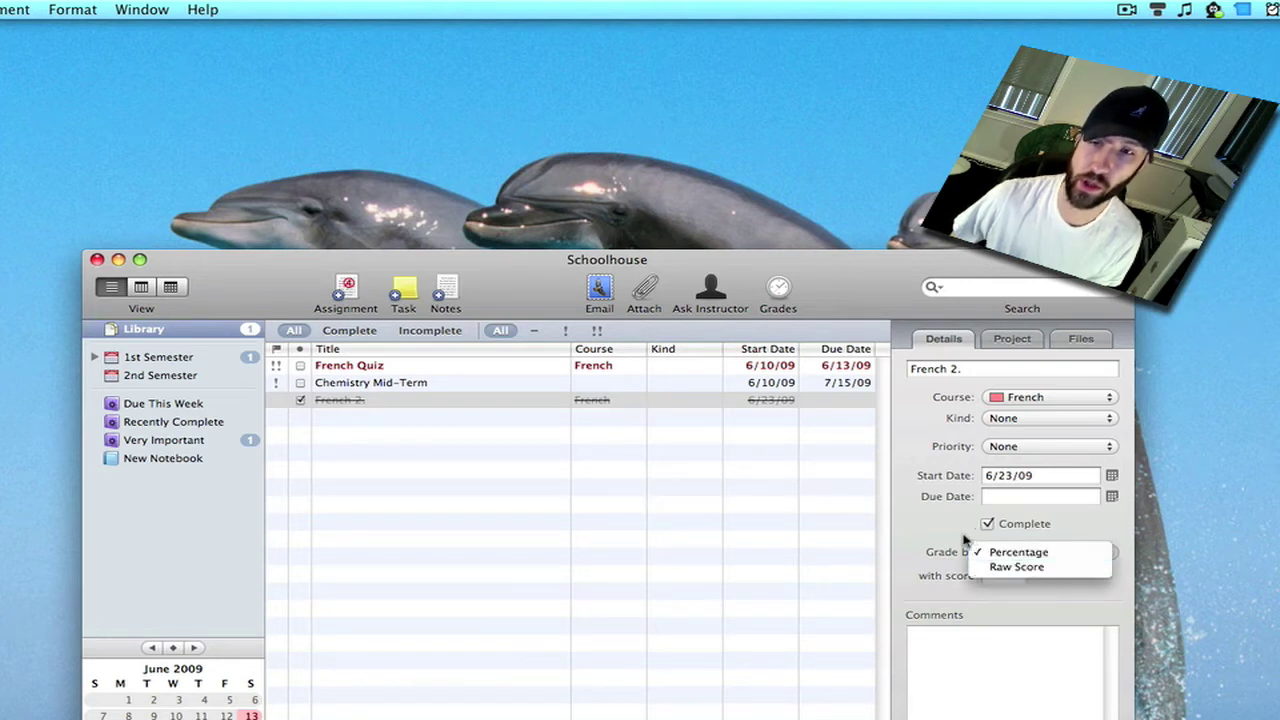
{"action": "left_click", "coordinate": [931, 540]}
{"action": "left_click", "coordinate": [1005, 577]}
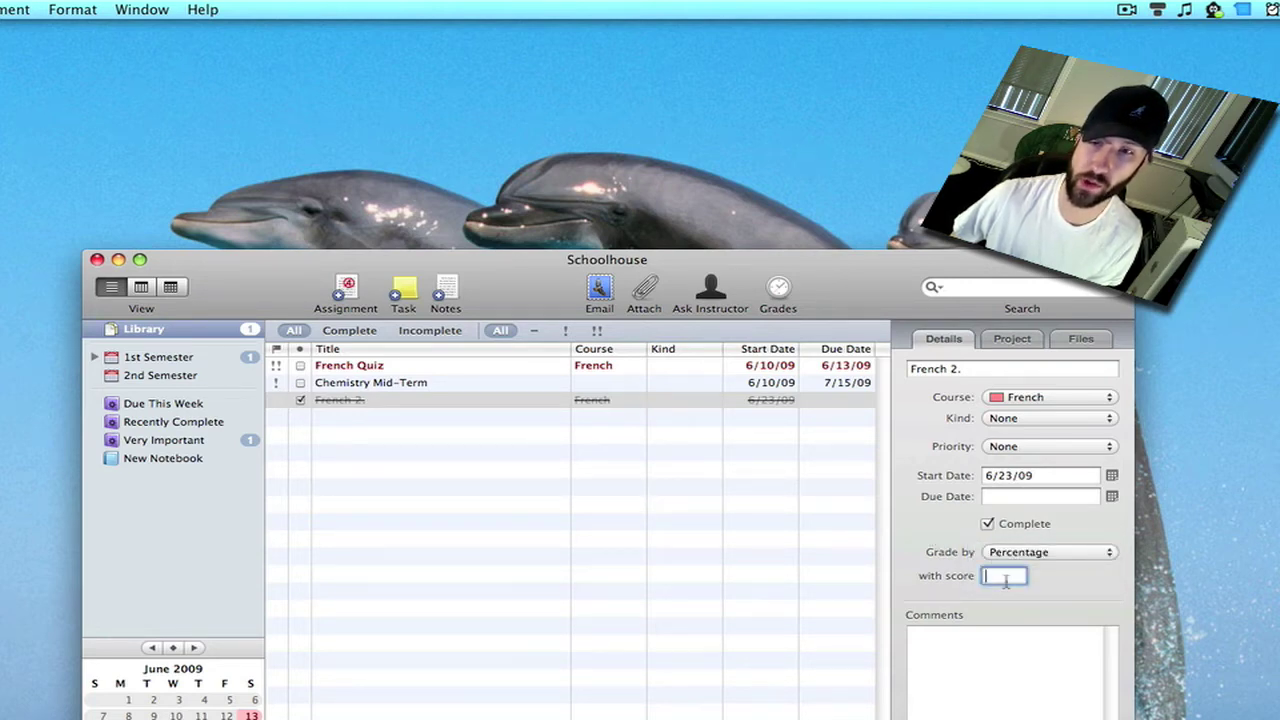
{"action": "type", "text": "efsf"}
{"action": "key", "text": "BackSpace"}
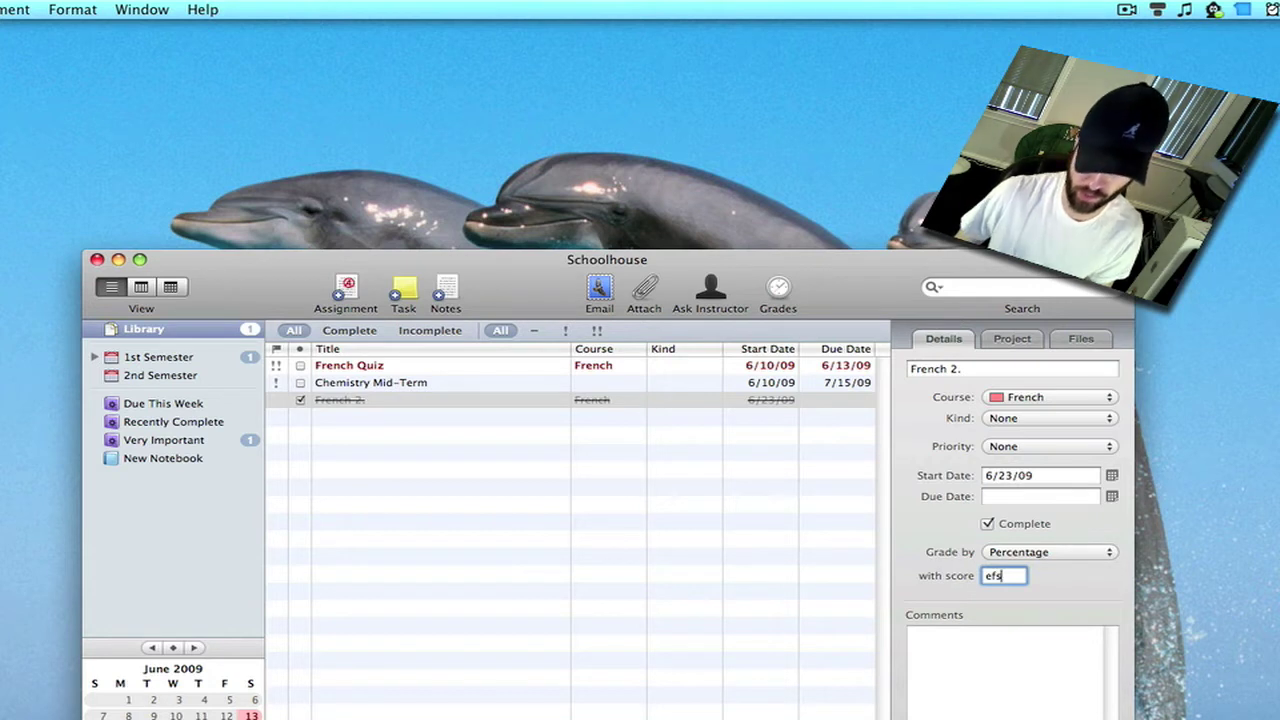
{"action": "type", "text": "95"}
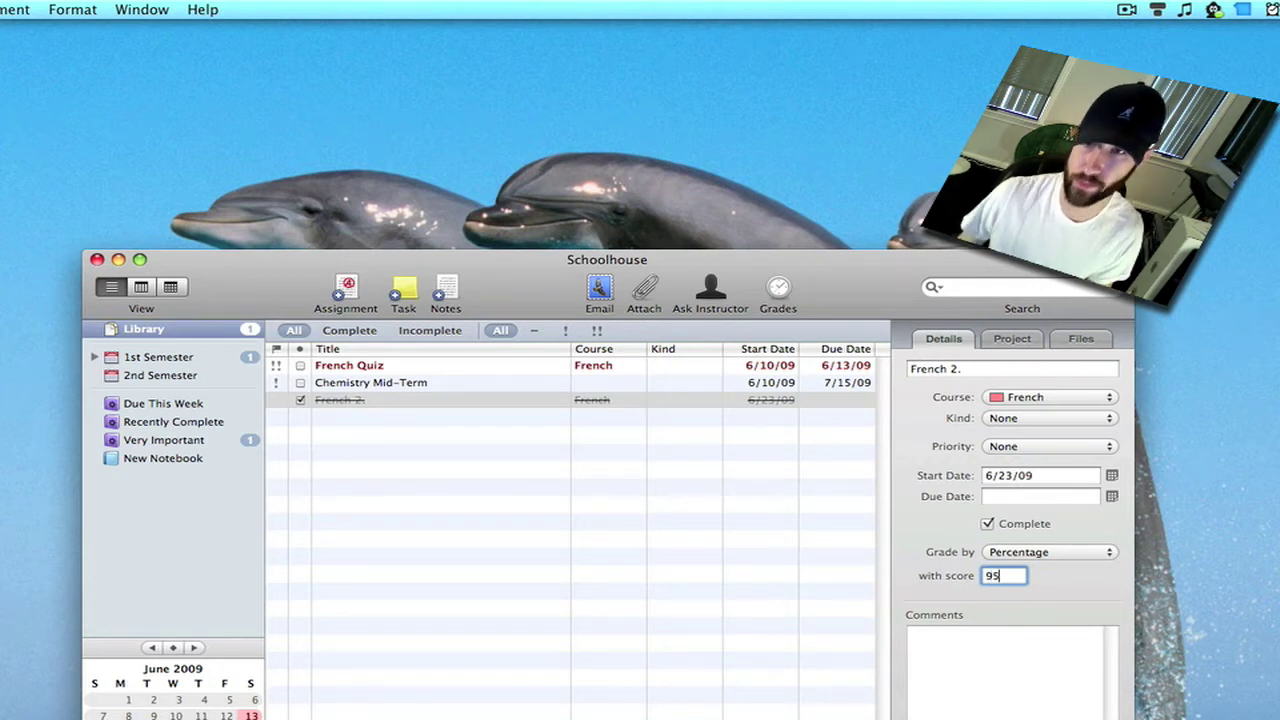
{"action": "left_click", "coordinate": [1008, 665]}
{"action": "type", "text": "sdsdfdf"}
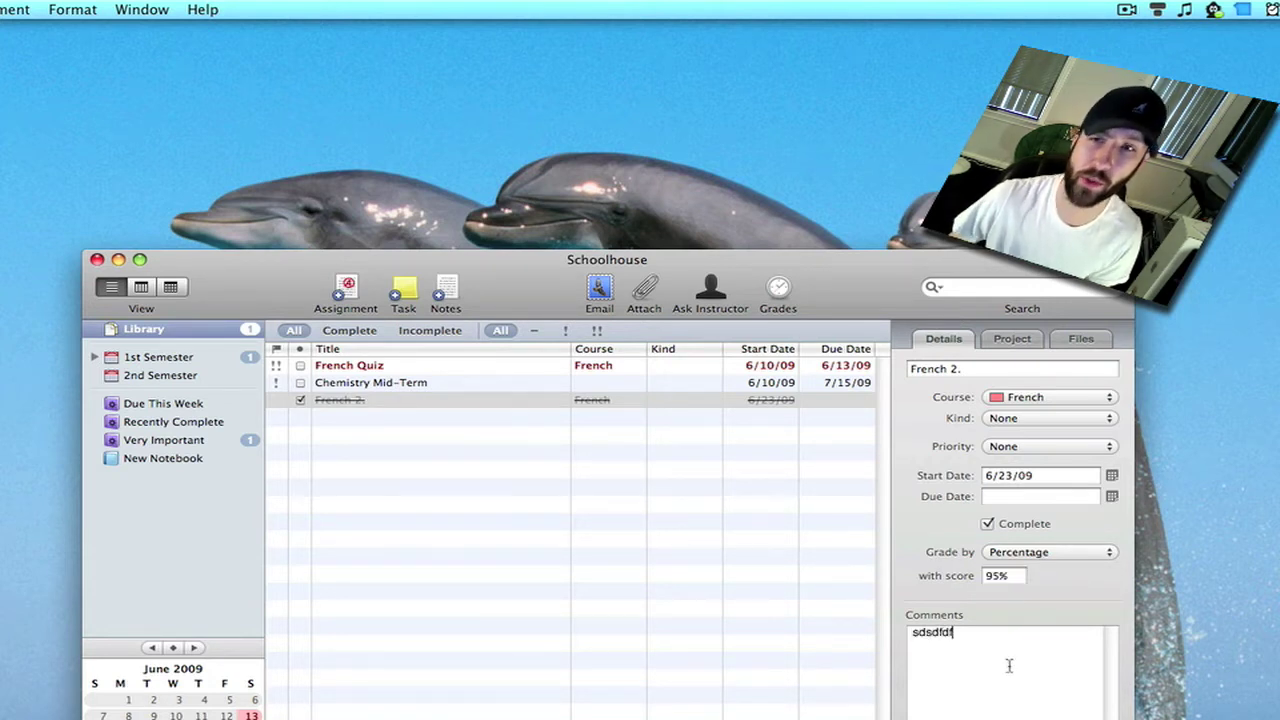
{"action": "left_click", "coordinate": [1024, 341]}
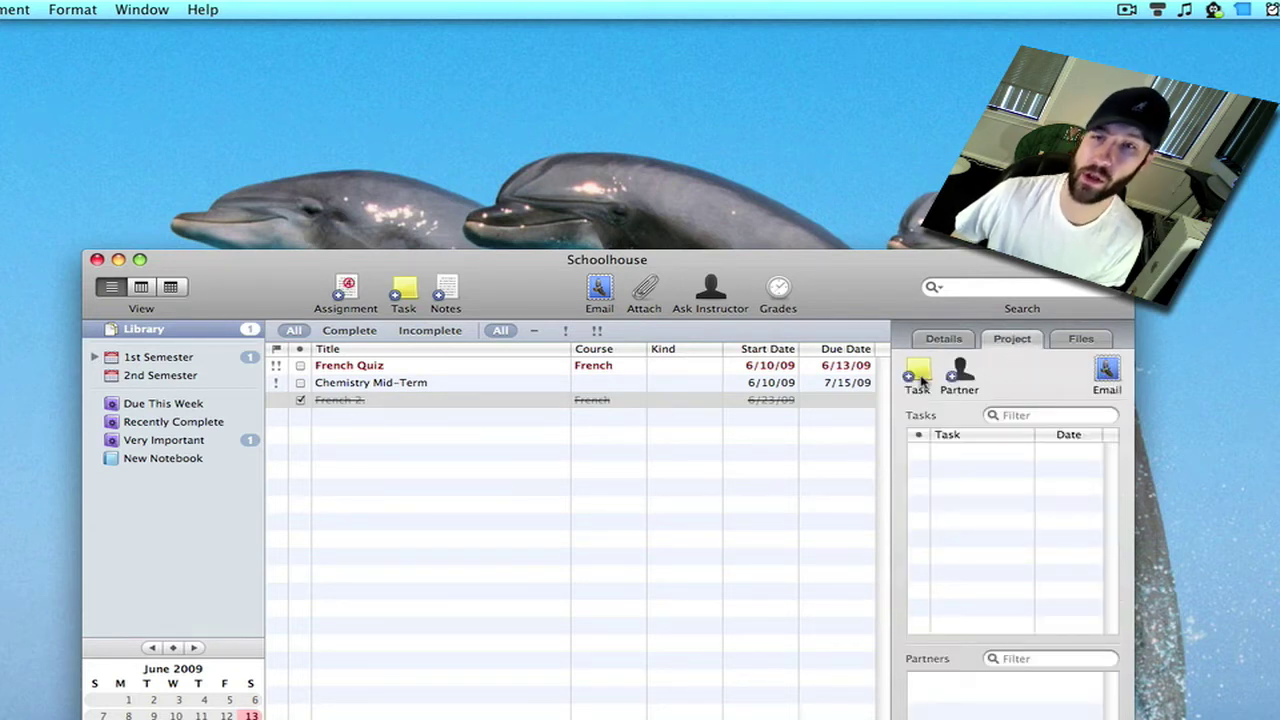
- Add a new task to the French 2 project, adding no partners, and check its files
{"action": "left_click", "coordinate": [920, 388]}
{"action": "left_click", "coordinate": [1048, 452]}
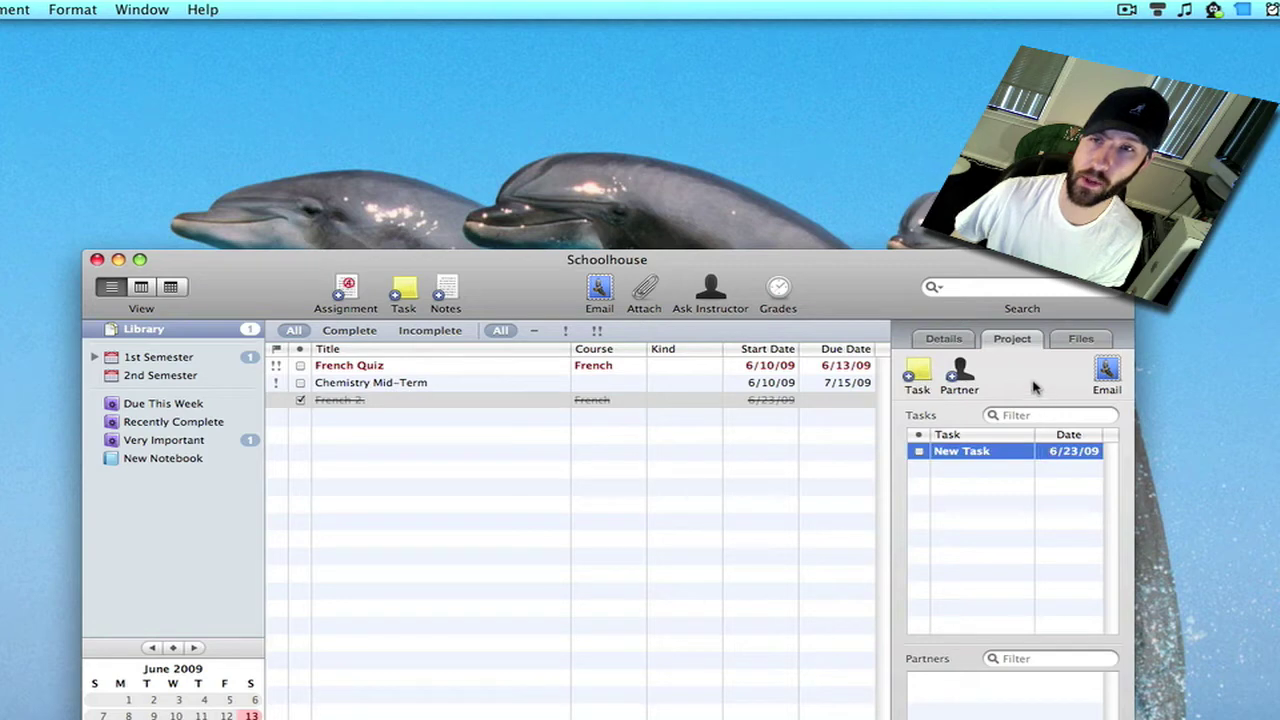
{"action": "left_click", "coordinate": [960, 372]}
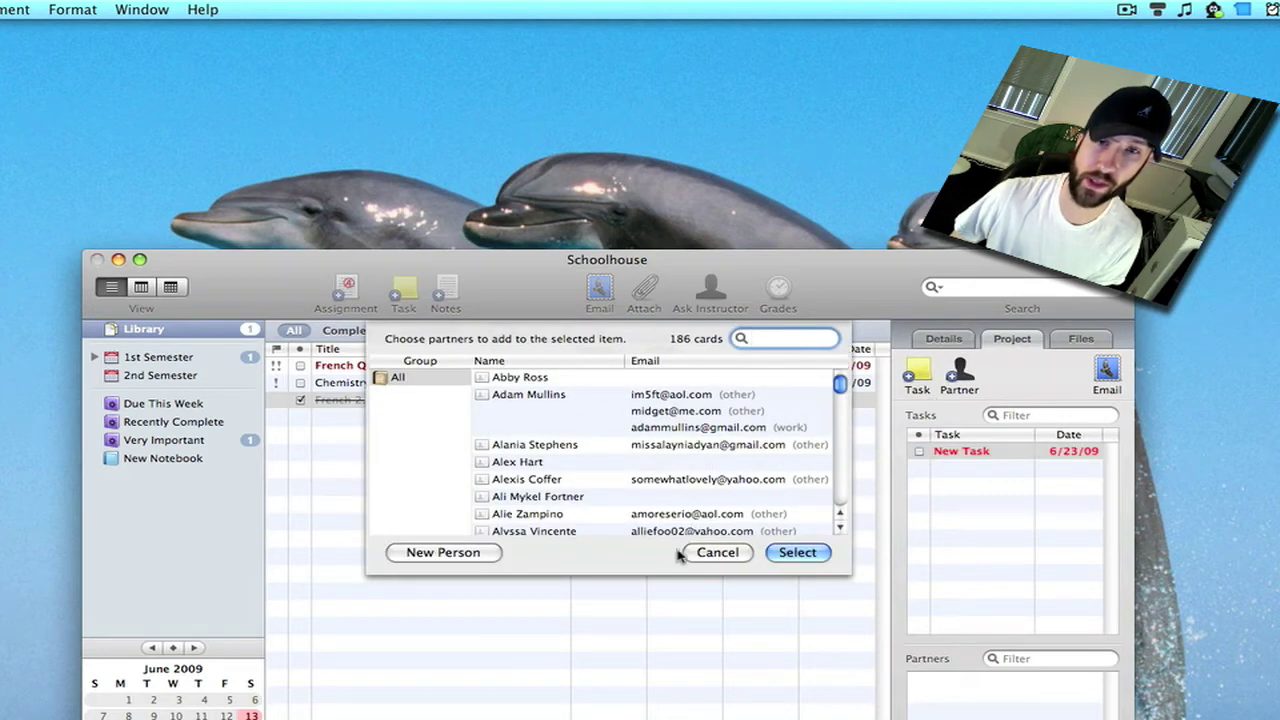
{"action": "left_click", "coordinate": [710, 552]}
{"action": "left_click", "coordinate": [1074, 344]}
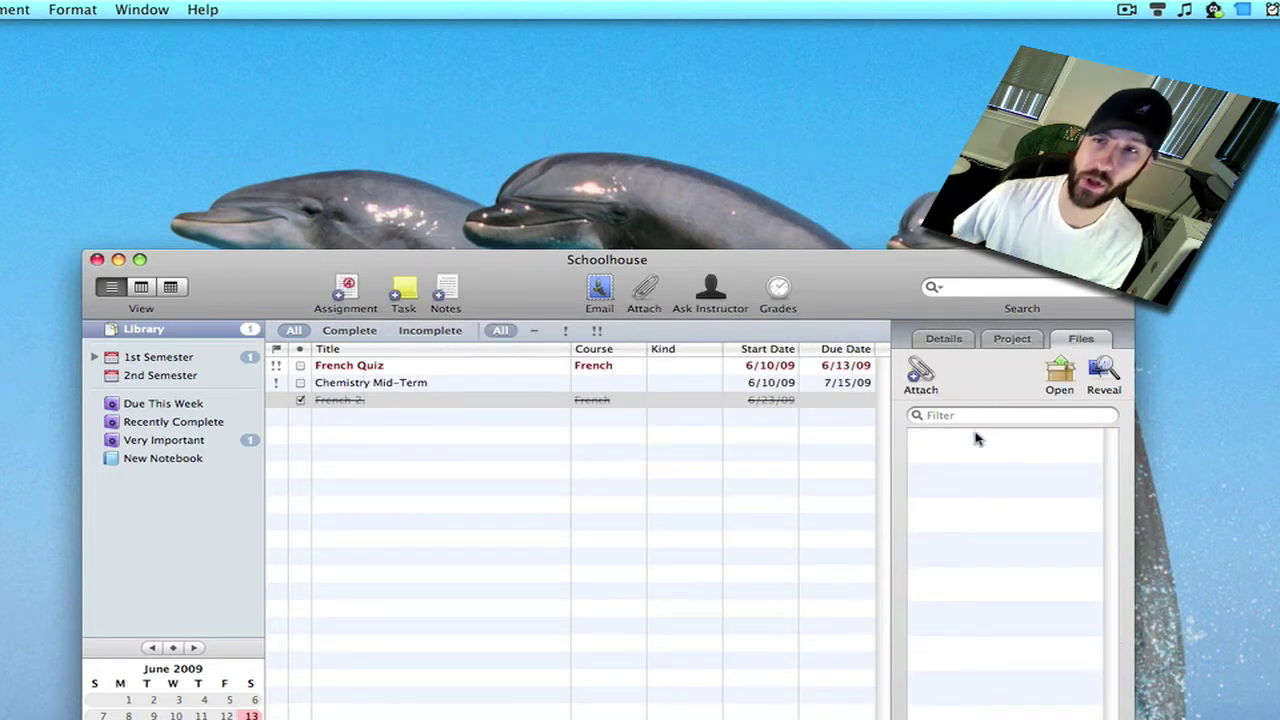
{"action": "left_click", "coordinate": [1012, 342]}
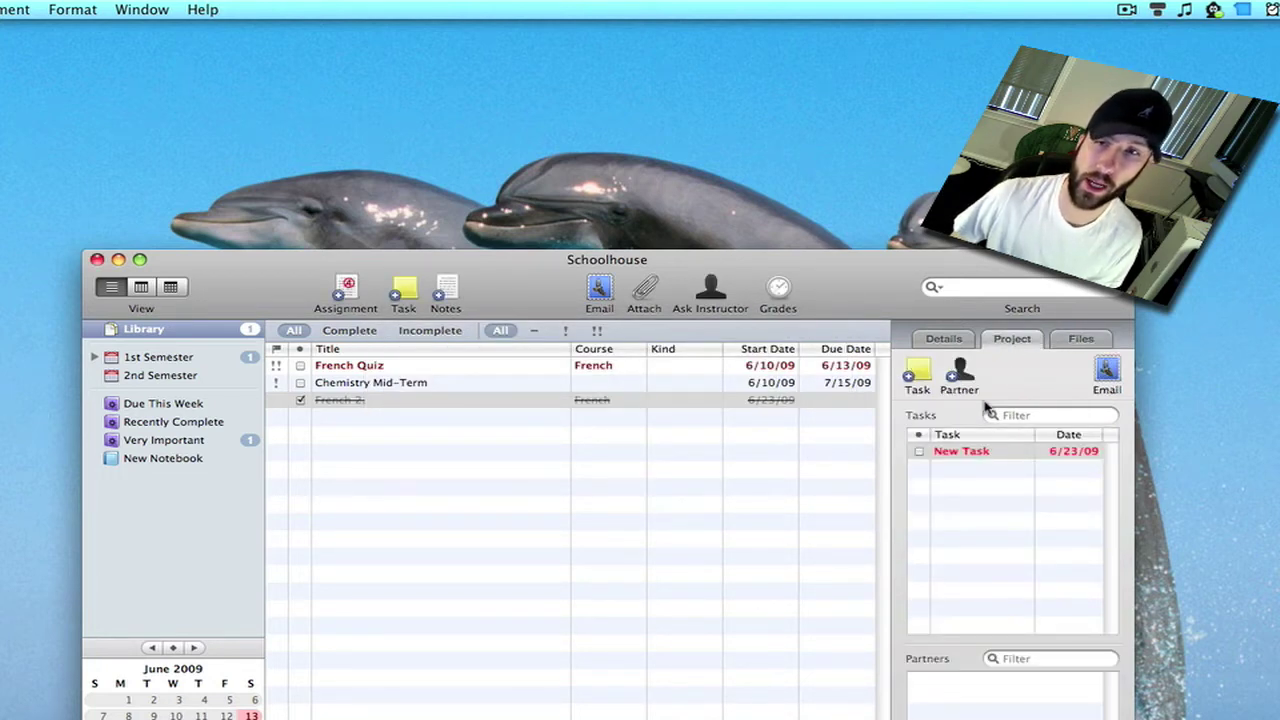
- Select French Quiz and share it as an assignment package by email
{"action": "left_click", "coordinate": [380, 400]}
{"action": "left_click", "coordinate": [392, 367]}
{"action": "left_click", "coordinate": [597, 292]}
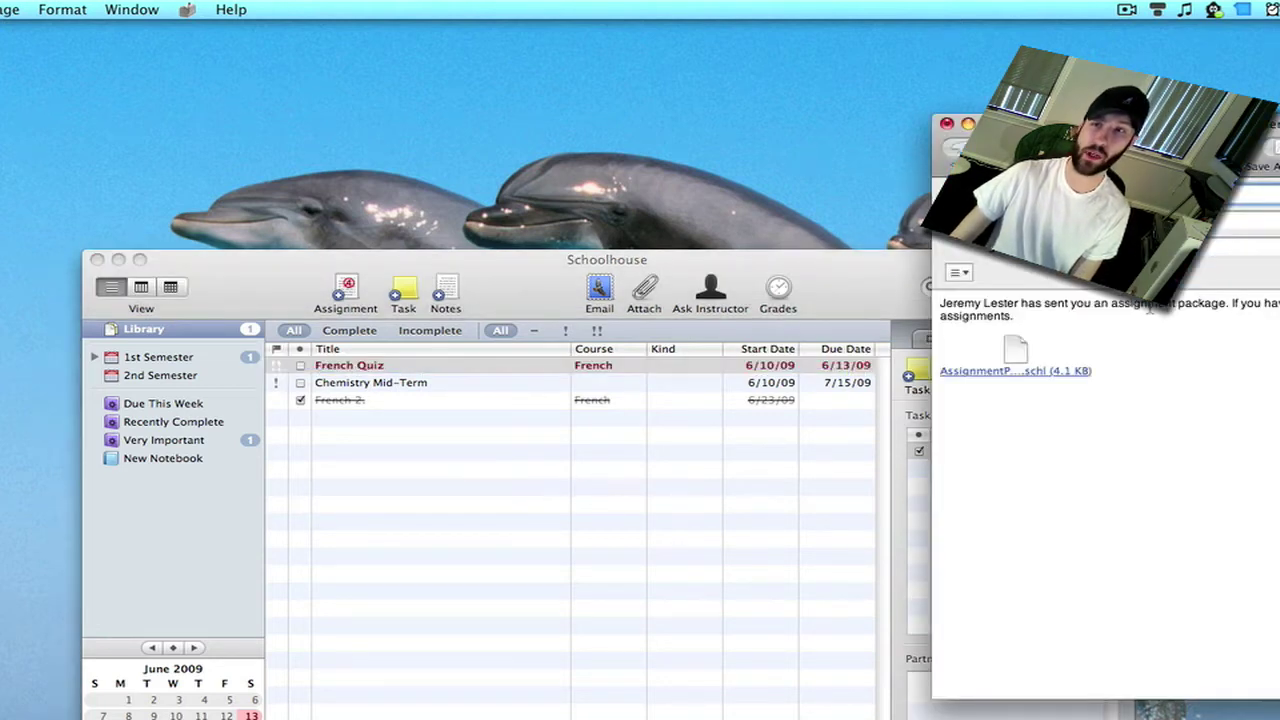
{"action": "left_click_drag", "start_coordinate": [1018, 354], "coordinate": [1057, 357]}
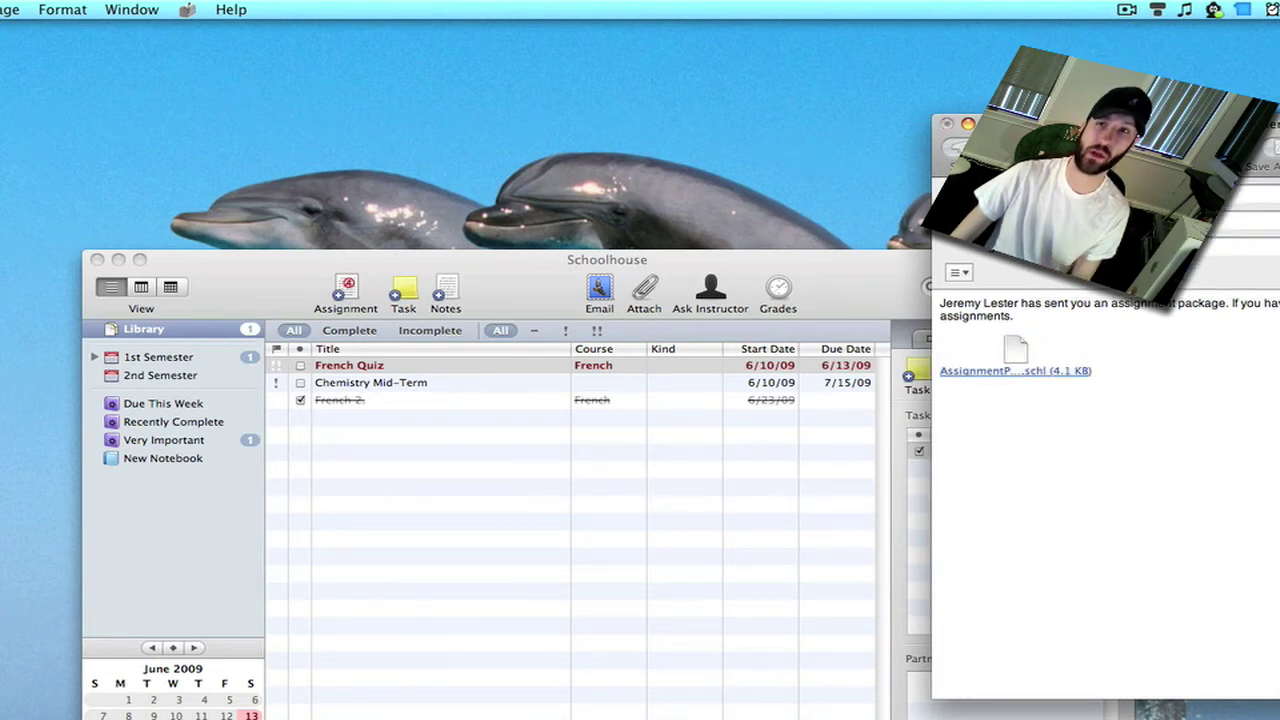
{"action": "key", "text": "super+w"}
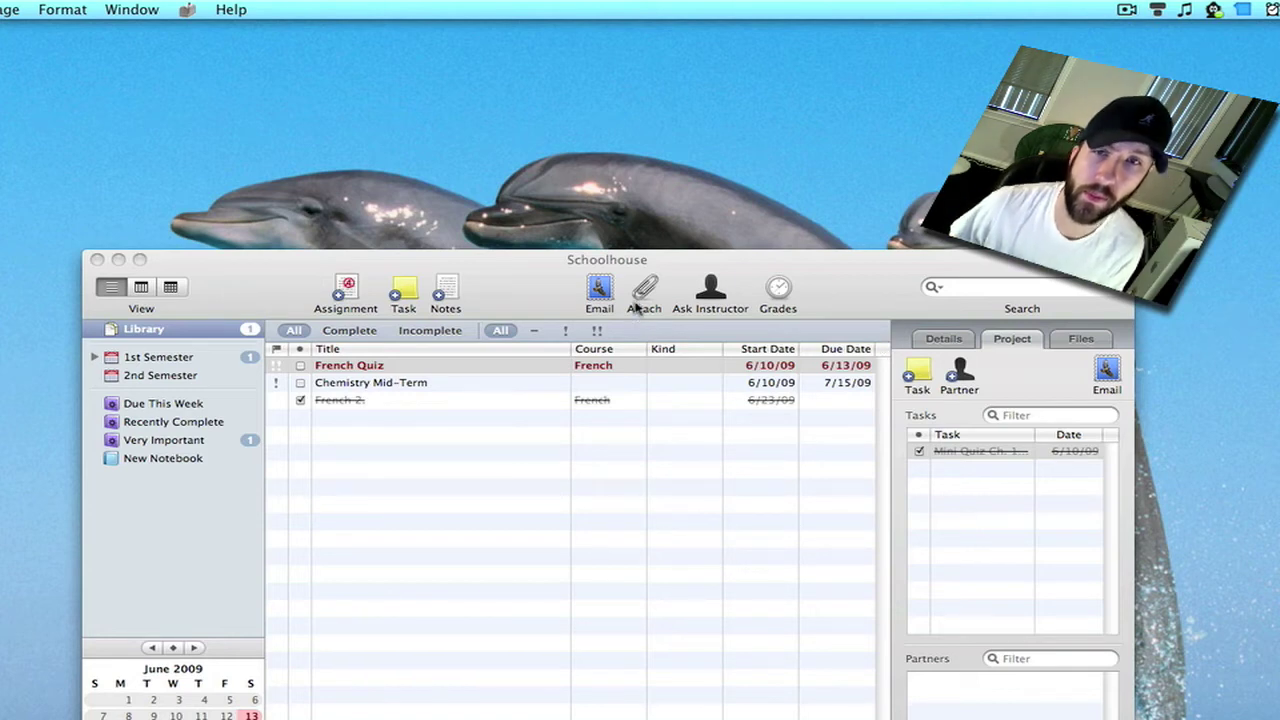
{"action": "left_click", "coordinate": [700, 292]}
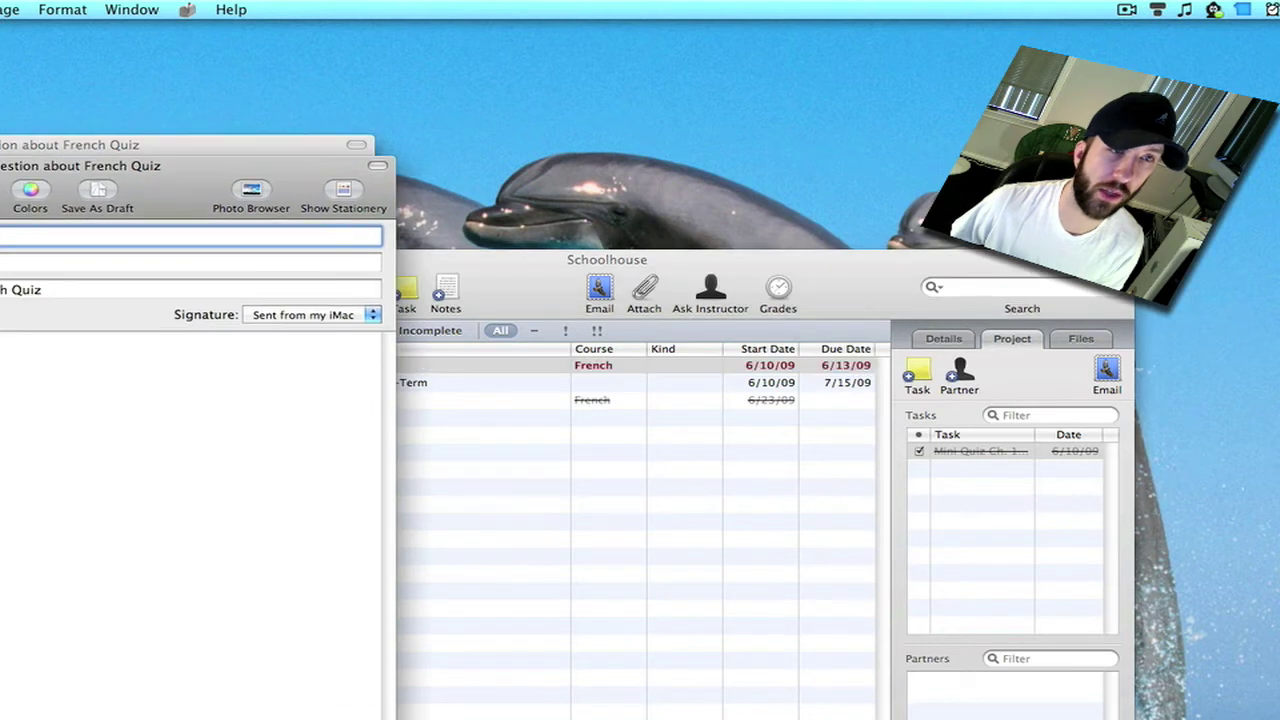
{"action": "key", "text": "super+w"}
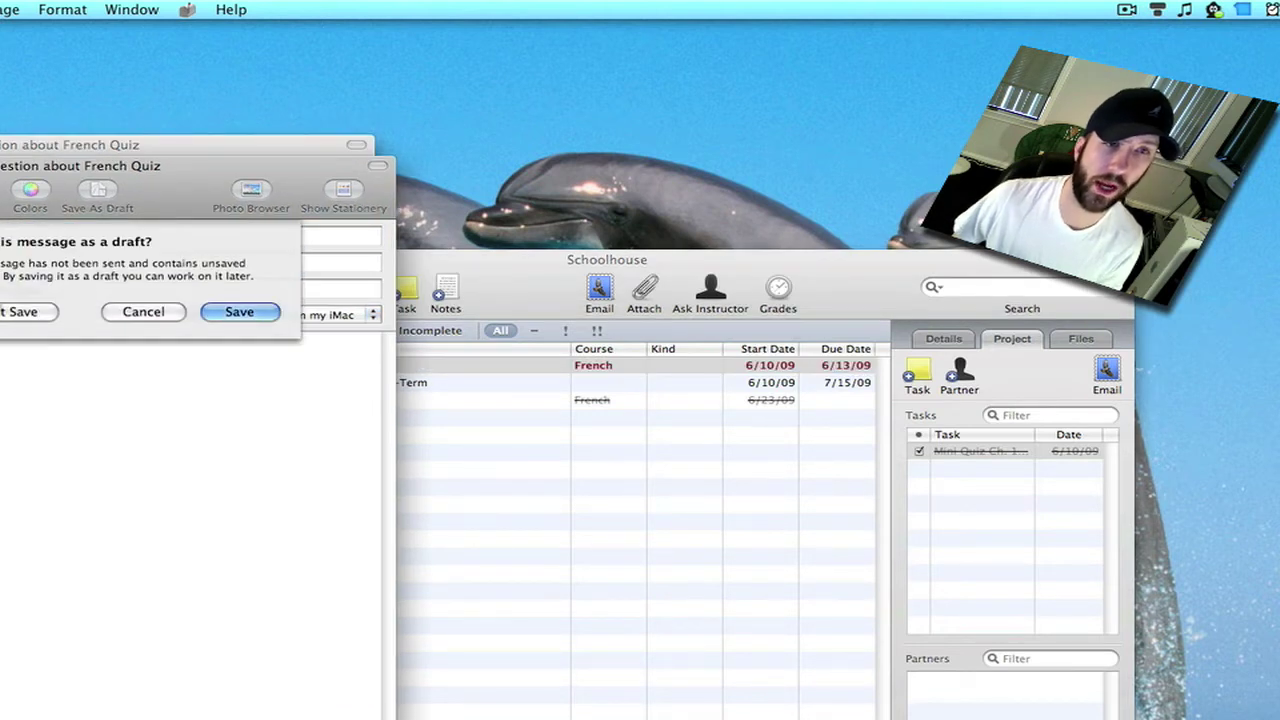
{"action": "key", "text": "super+d"}
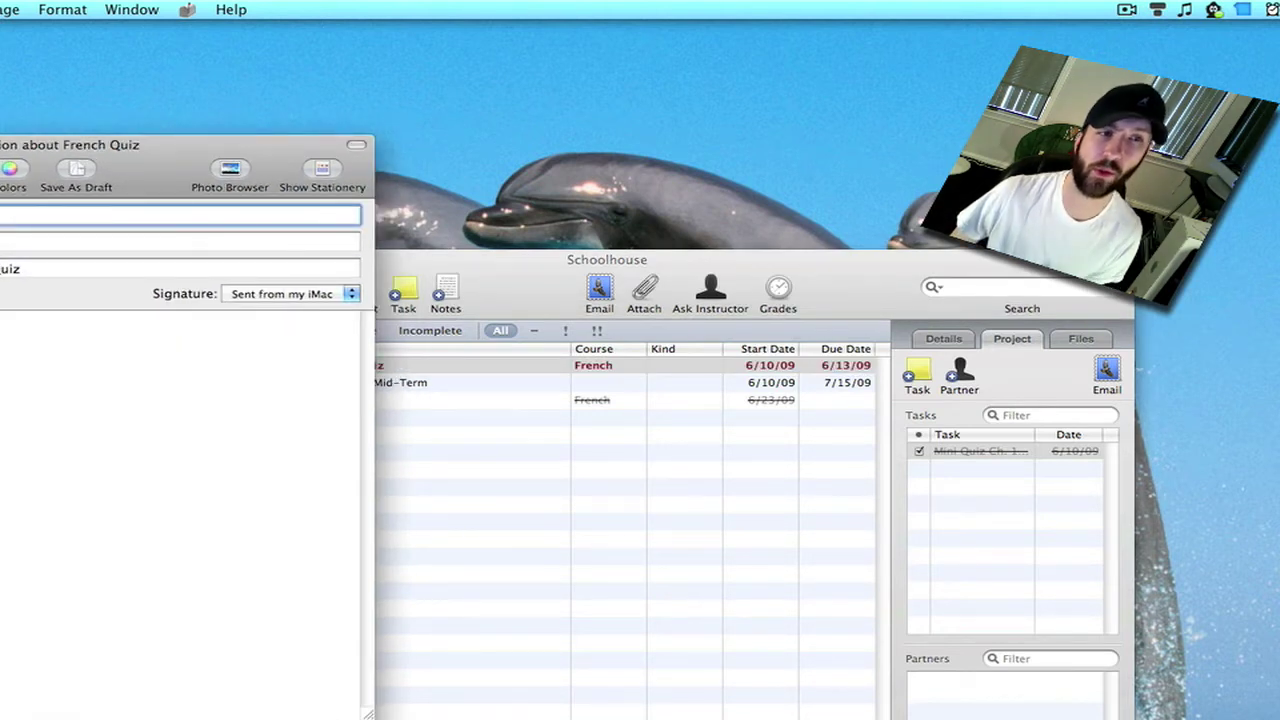
{"action": "key", "text": "super+w"}
{"action": "key", "text": "super+d"}
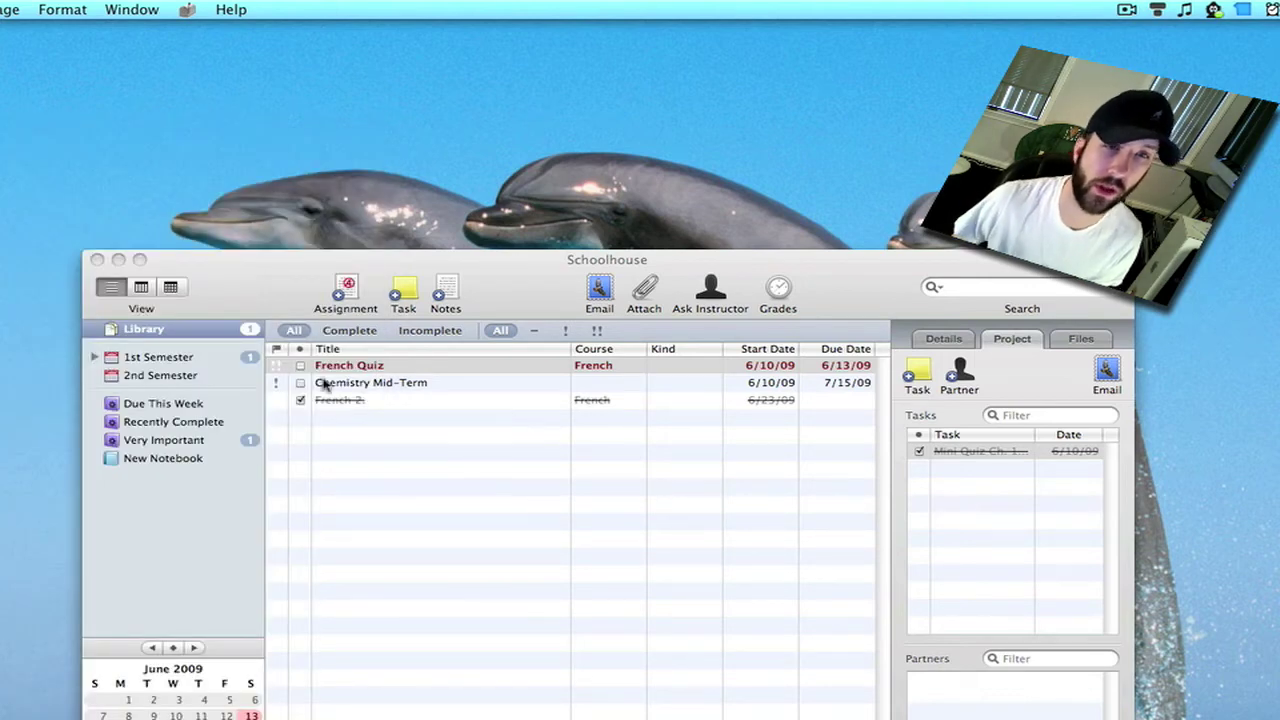
{"action": "left_click", "coordinate": [181, 364]}
{"action": "left_click", "coordinate": [181, 364]}
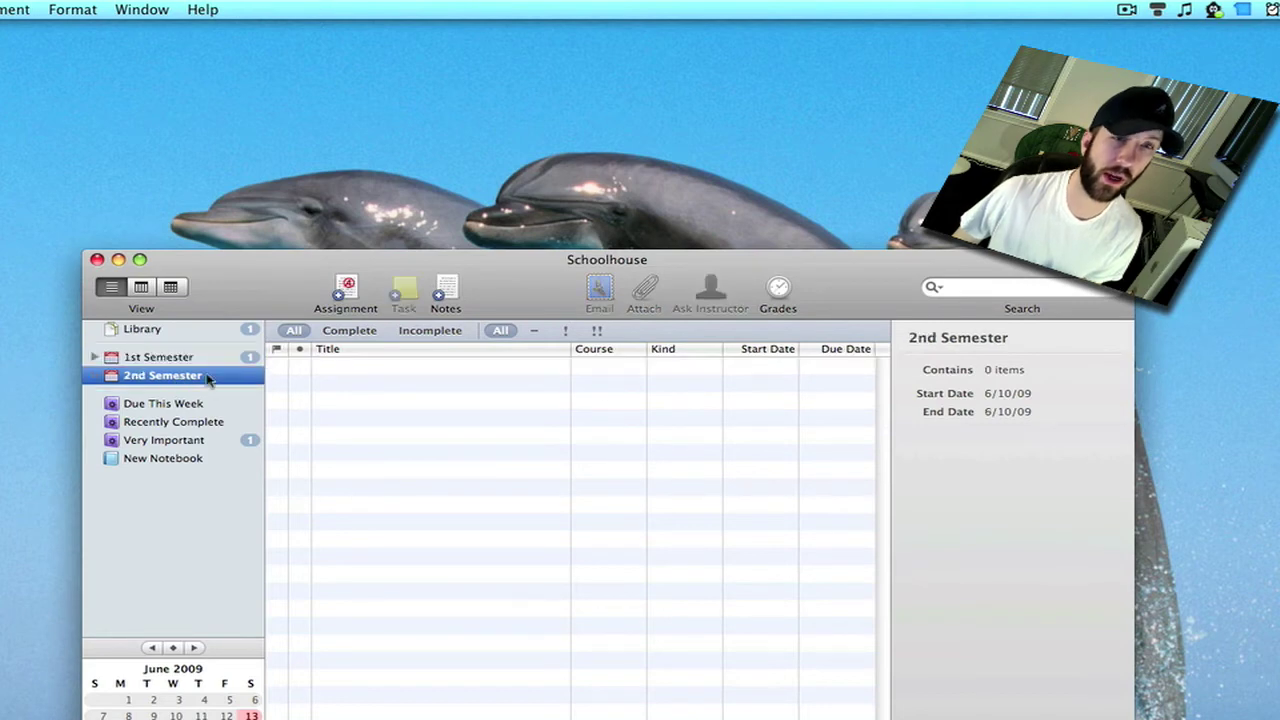
{"action": "left_click", "coordinate": [178, 407]}
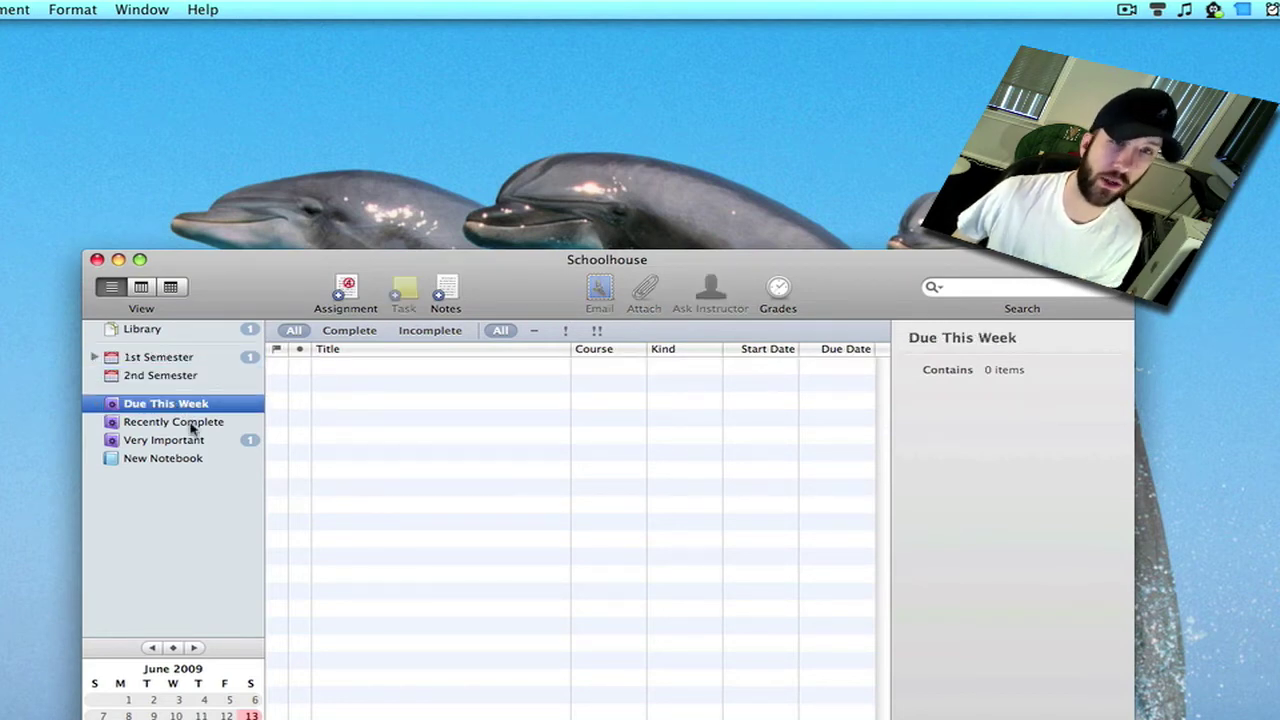
{"action": "left_click", "coordinate": [210, 425]}
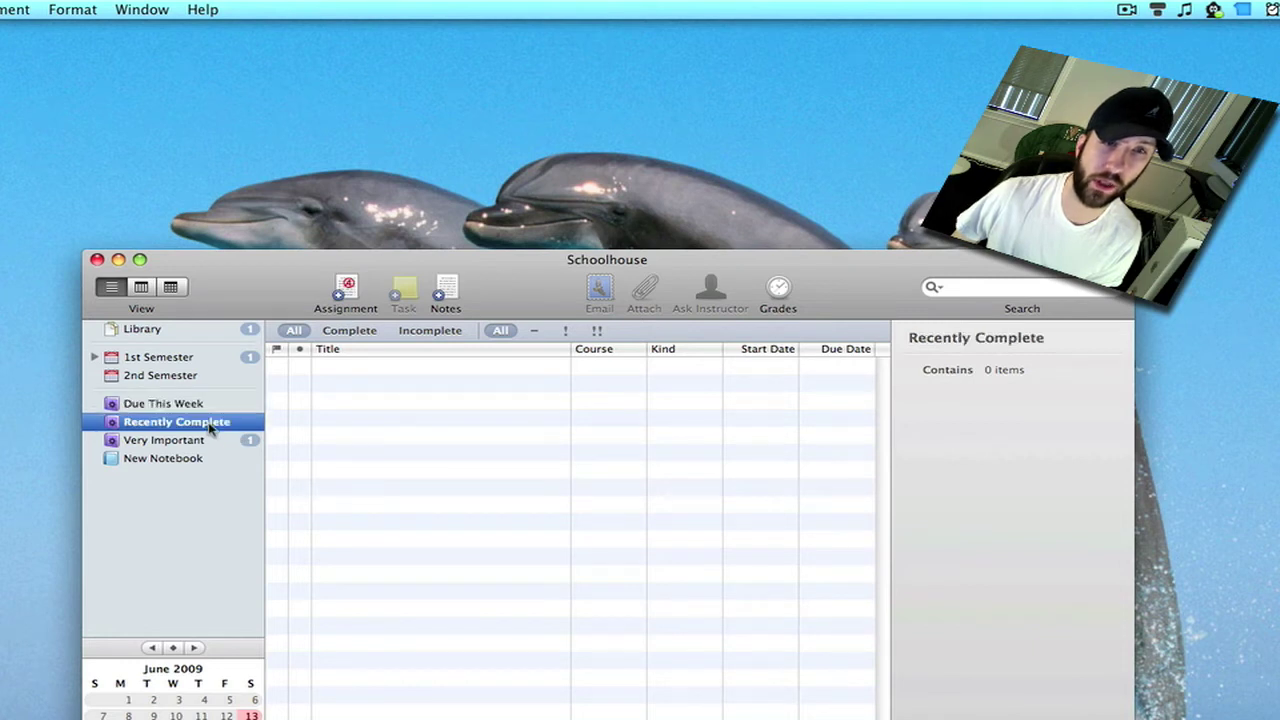
{"action": "left_click", "coordinate": [208, 441]}
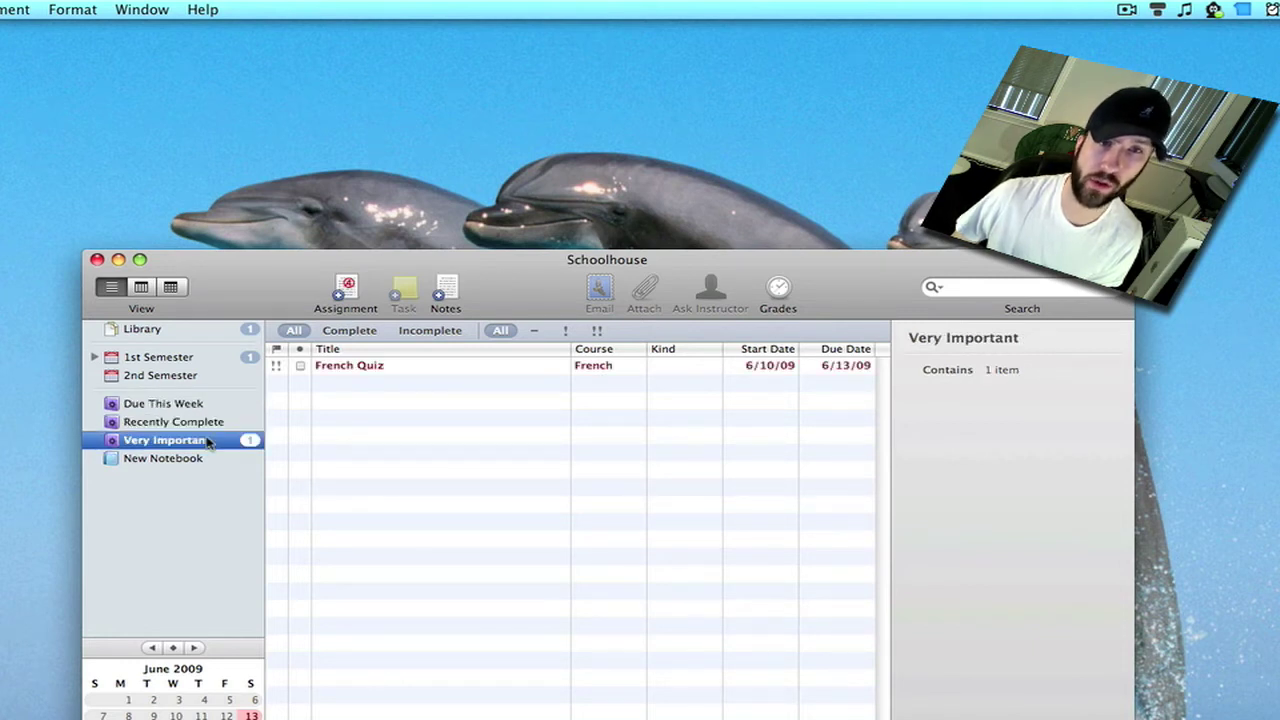
{"action": "left_click", "coordinate": [197, 459]}
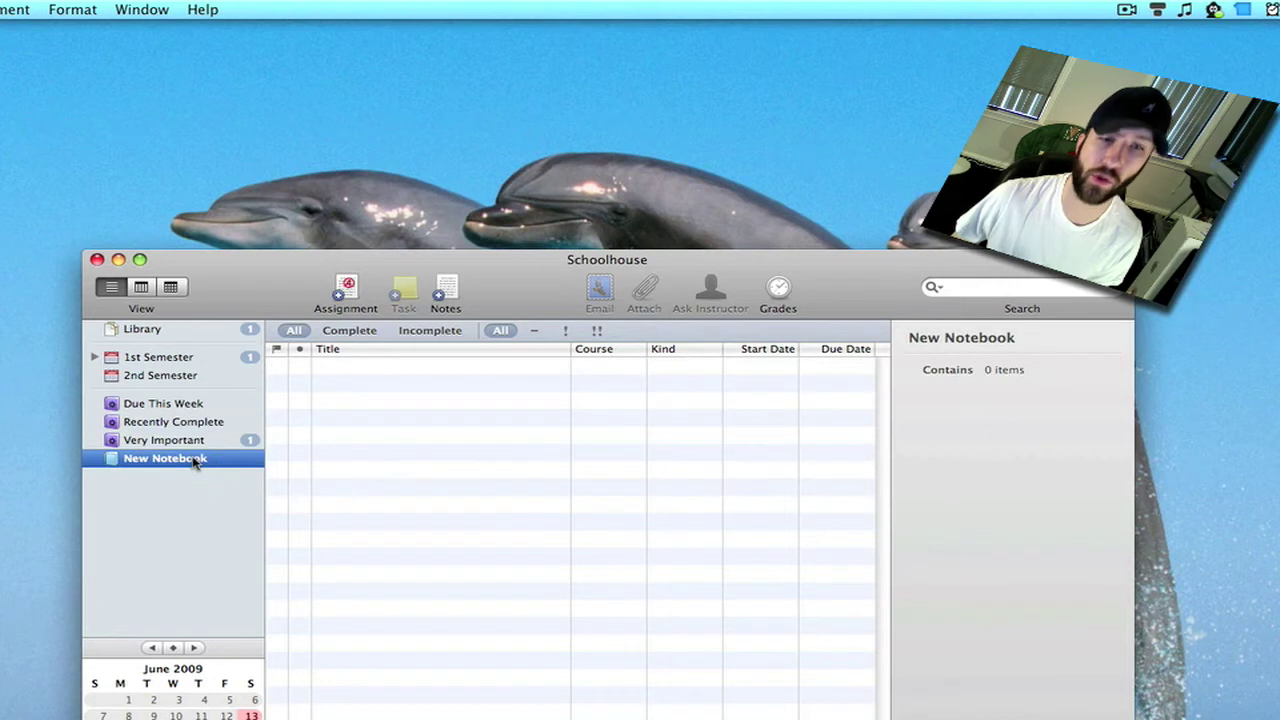
{"action": "left_click", "coordinate": [390, 516]}
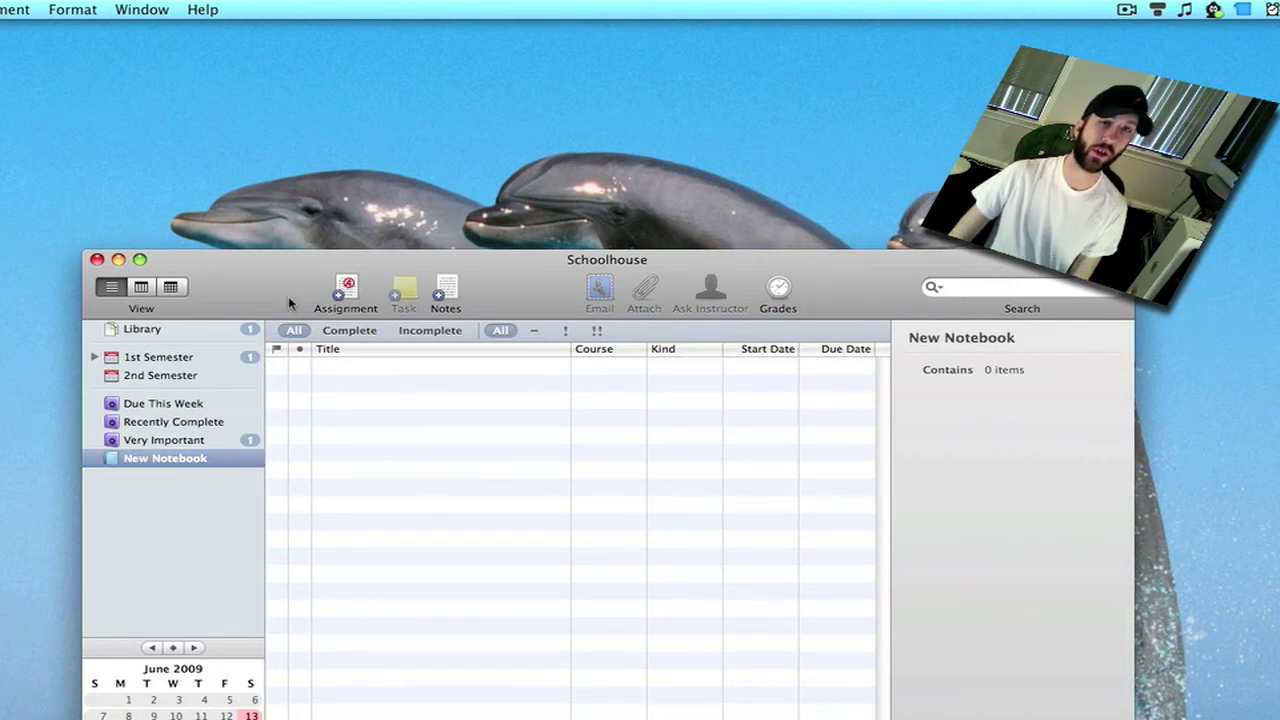
{"action": "left_click", "coordinate": [209, 331]}
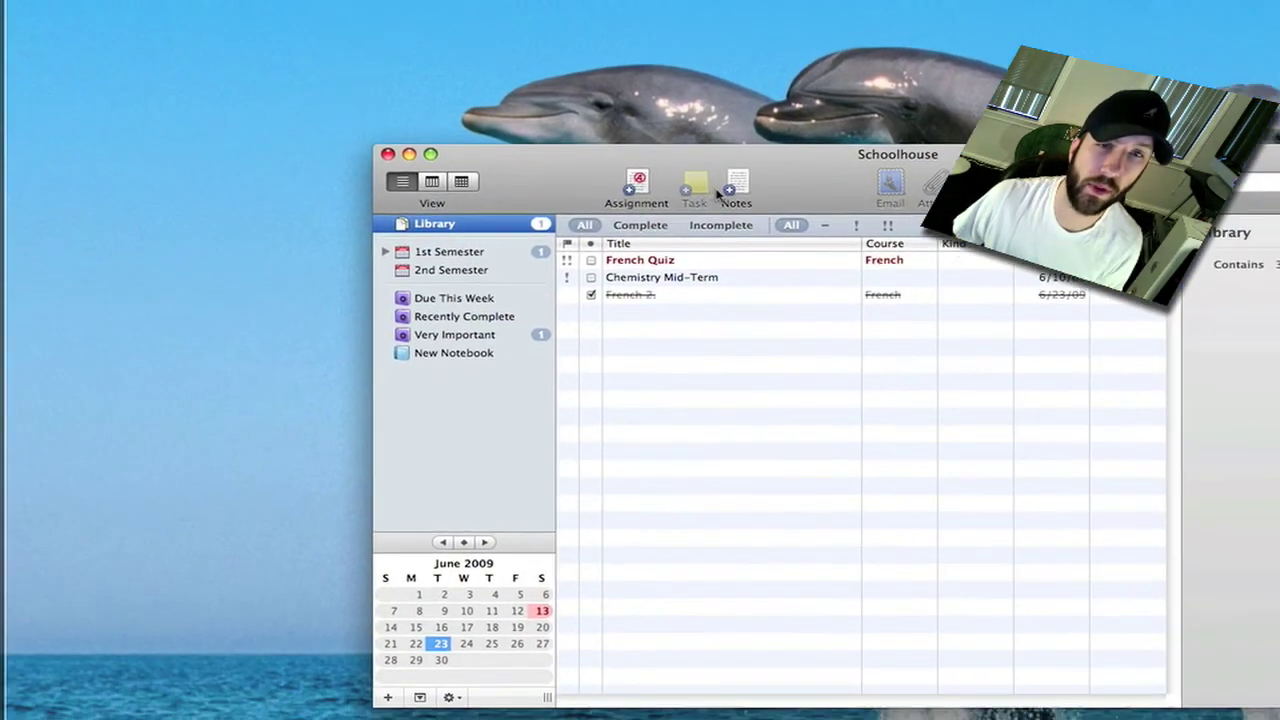
- Create New Notes, close its empty window, and select the New Notes entry in the list
{"action": "left_click", "coordinate": [736, 185]}
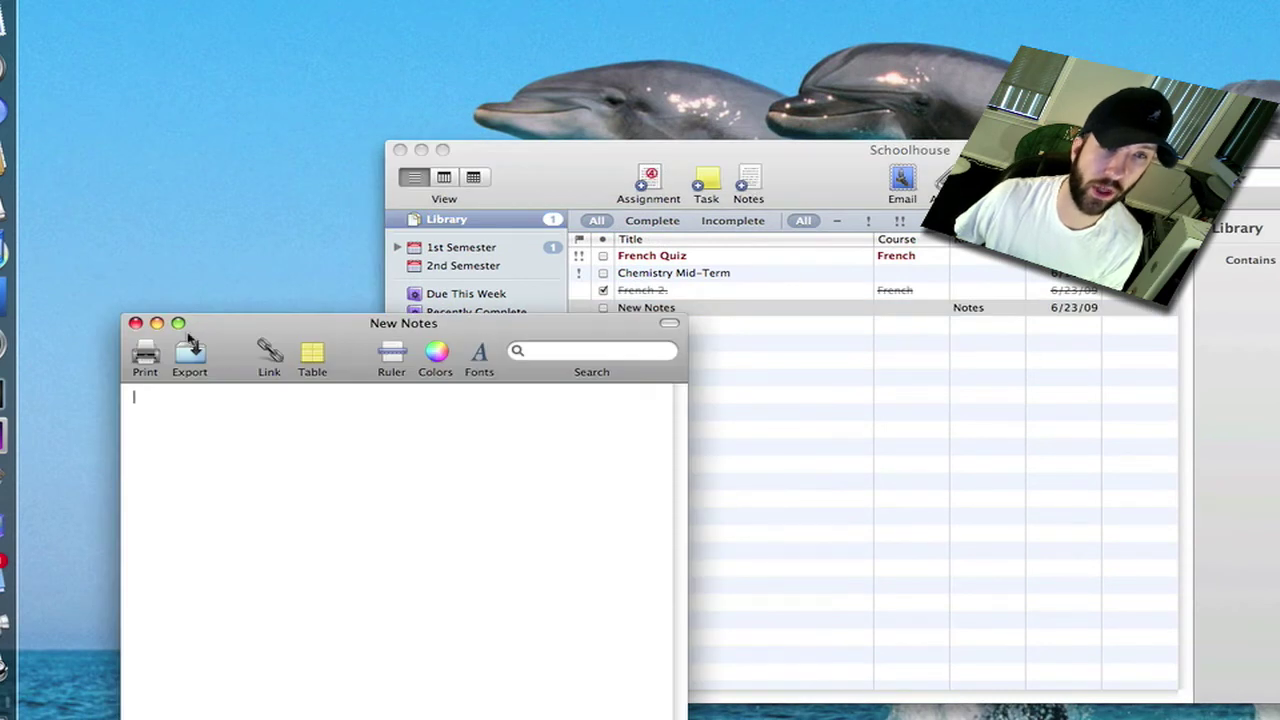
{"action": "left_click_drag", "start_coordinate": [254, 332], "coordinate": [259, 309]}
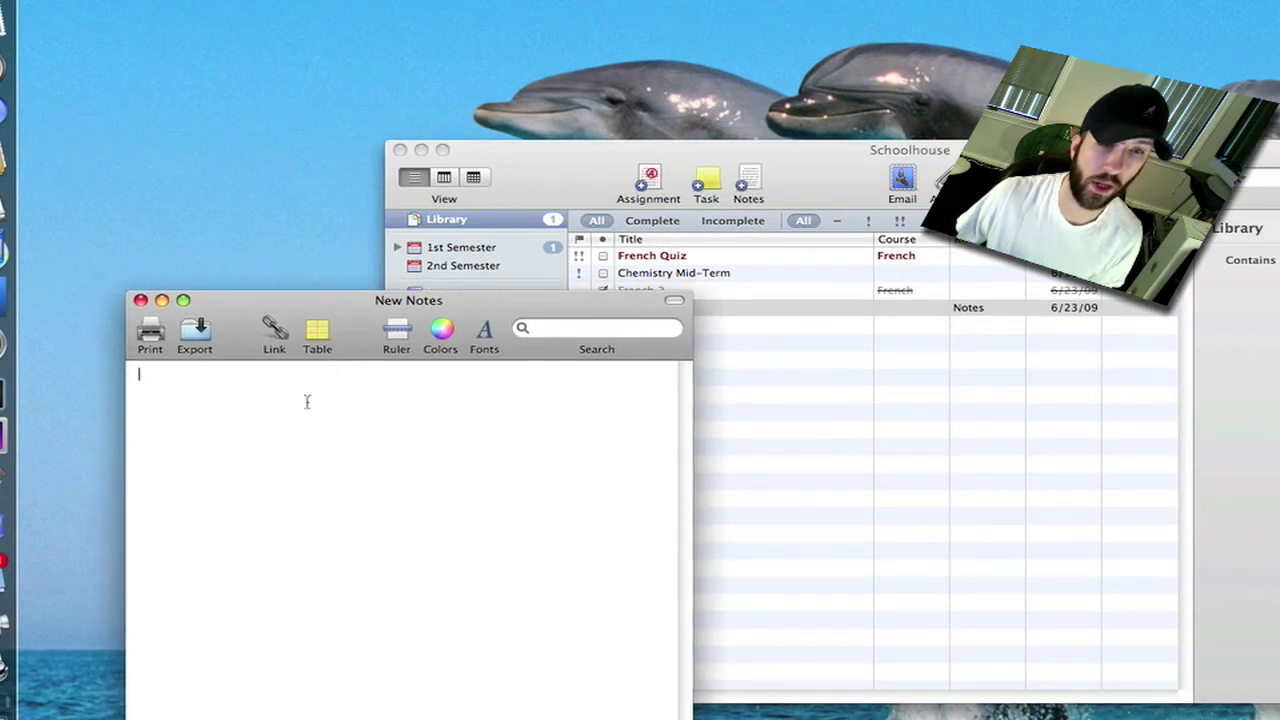
{"action": "left_click", "coordinate": [141, 300]}
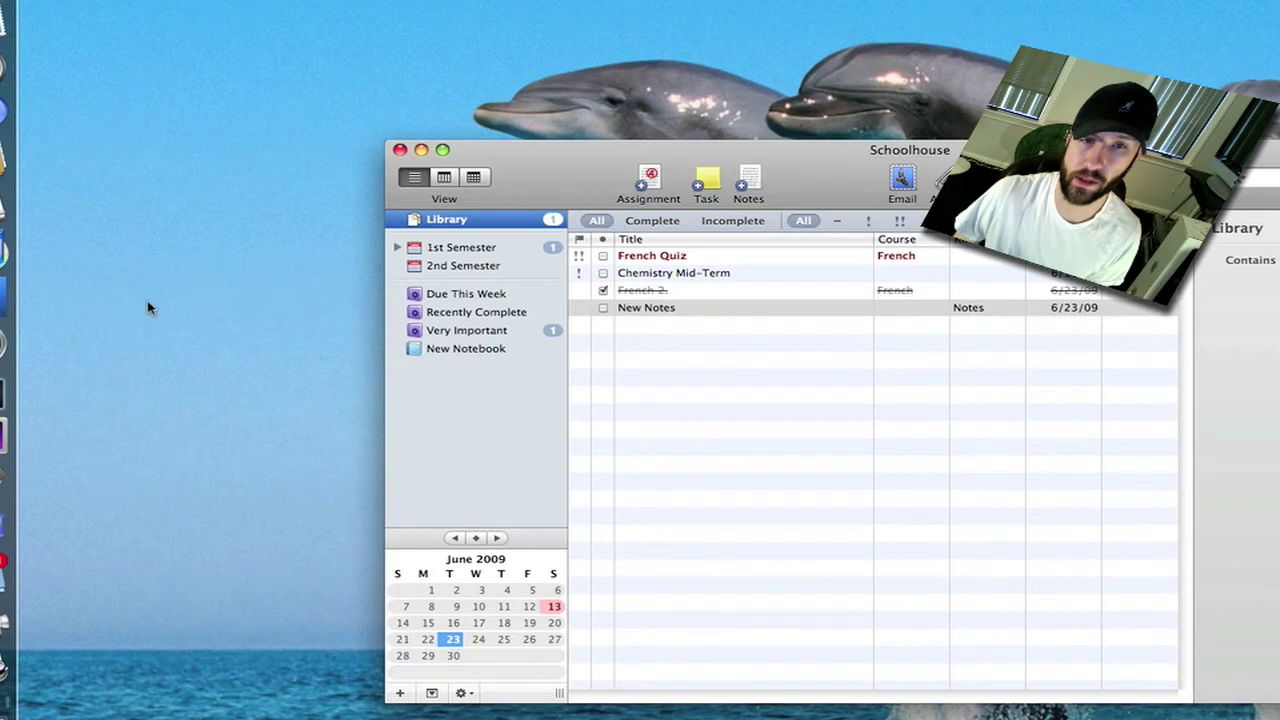
{"action": "left_click", "coordinate": [675, 311]}
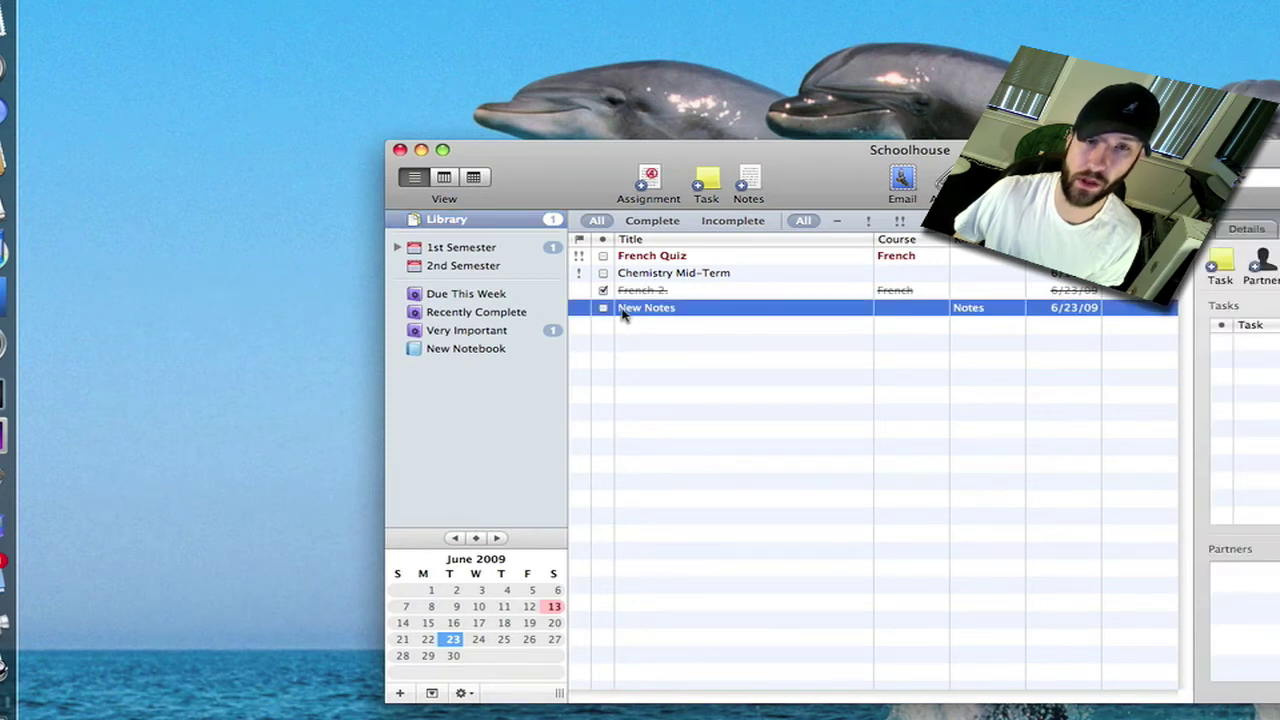
- Set French Quiz's kind to Assignment with course French, then view the 1st Semester collection
{"action": "left_click", "coordinate": [772, 258]}
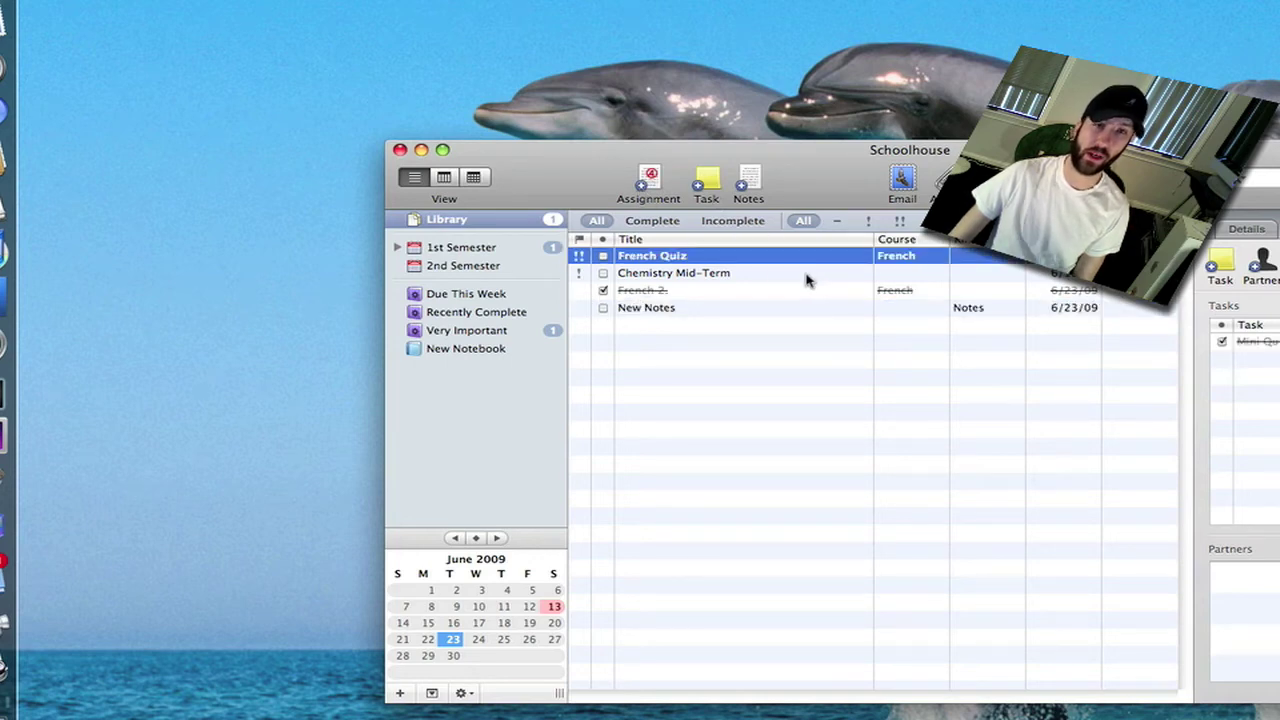
{"action": "left_click", "coordinate": [1242, 230]}
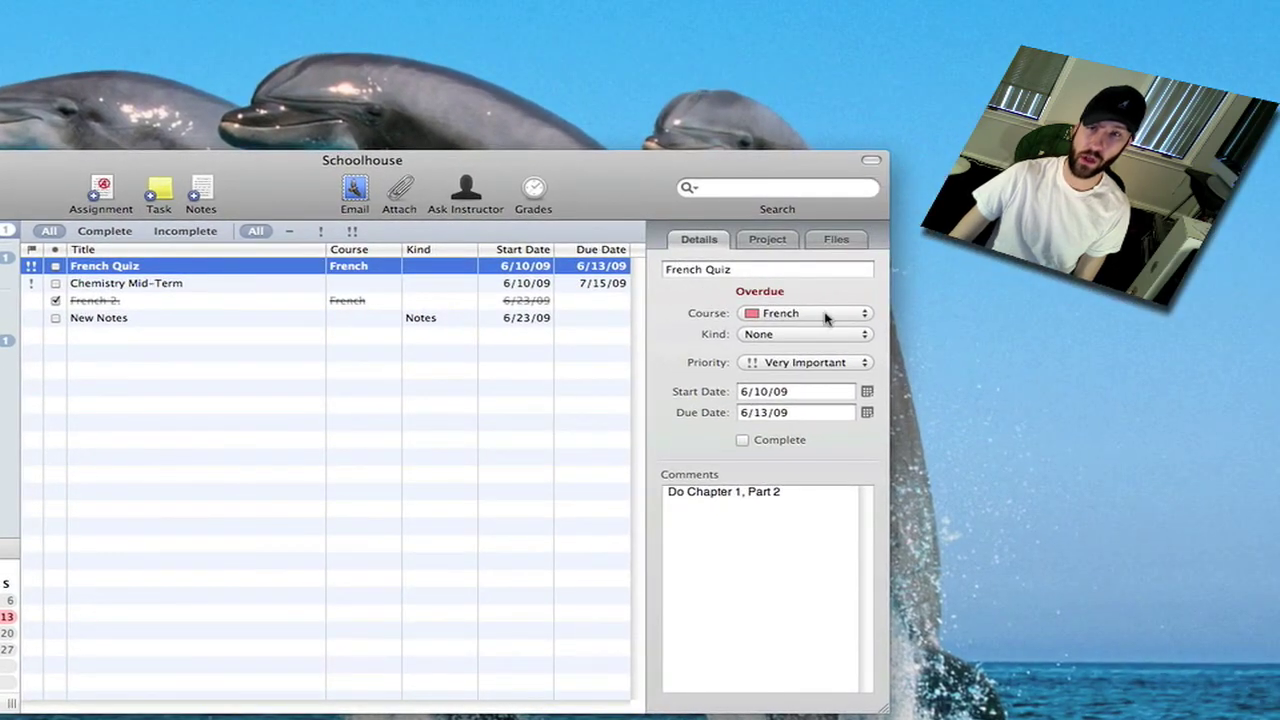
{"action": "left_click", "coordinate": [825, 316]}
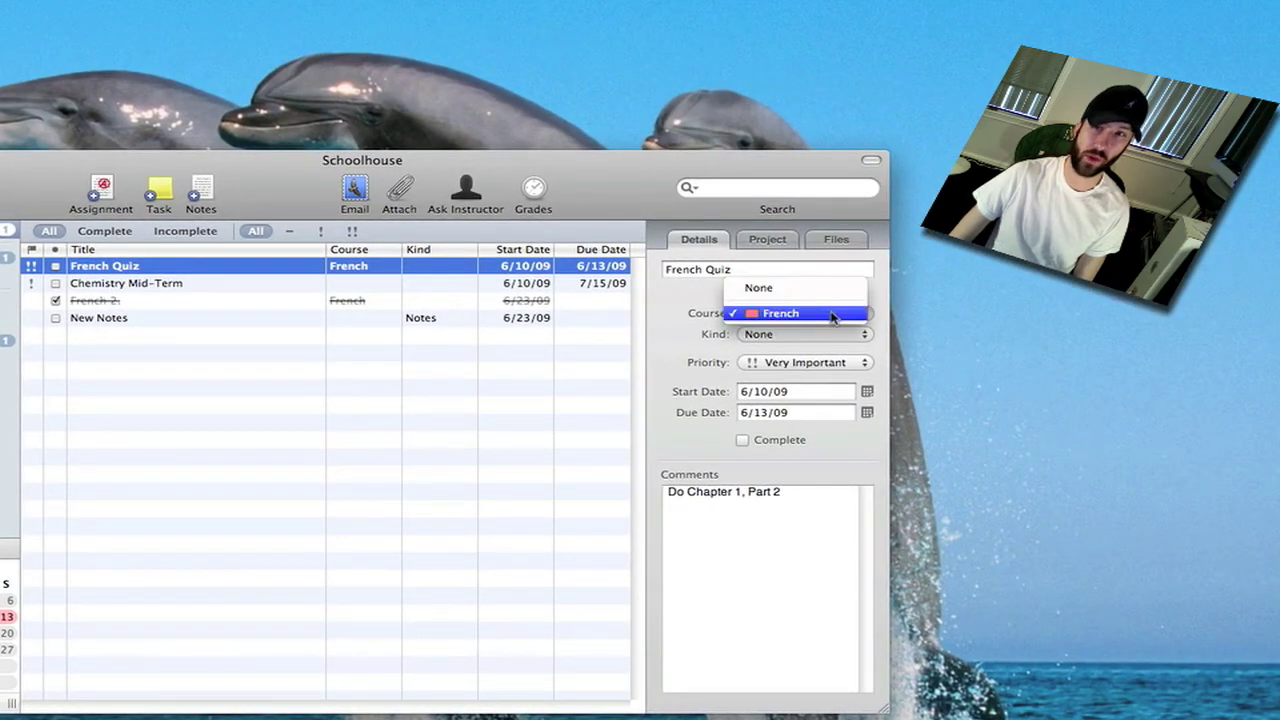
{"action": "left_click", "coordinate": [831, 314]}
{"action": "left_click", "coordinate": [825, 334]}
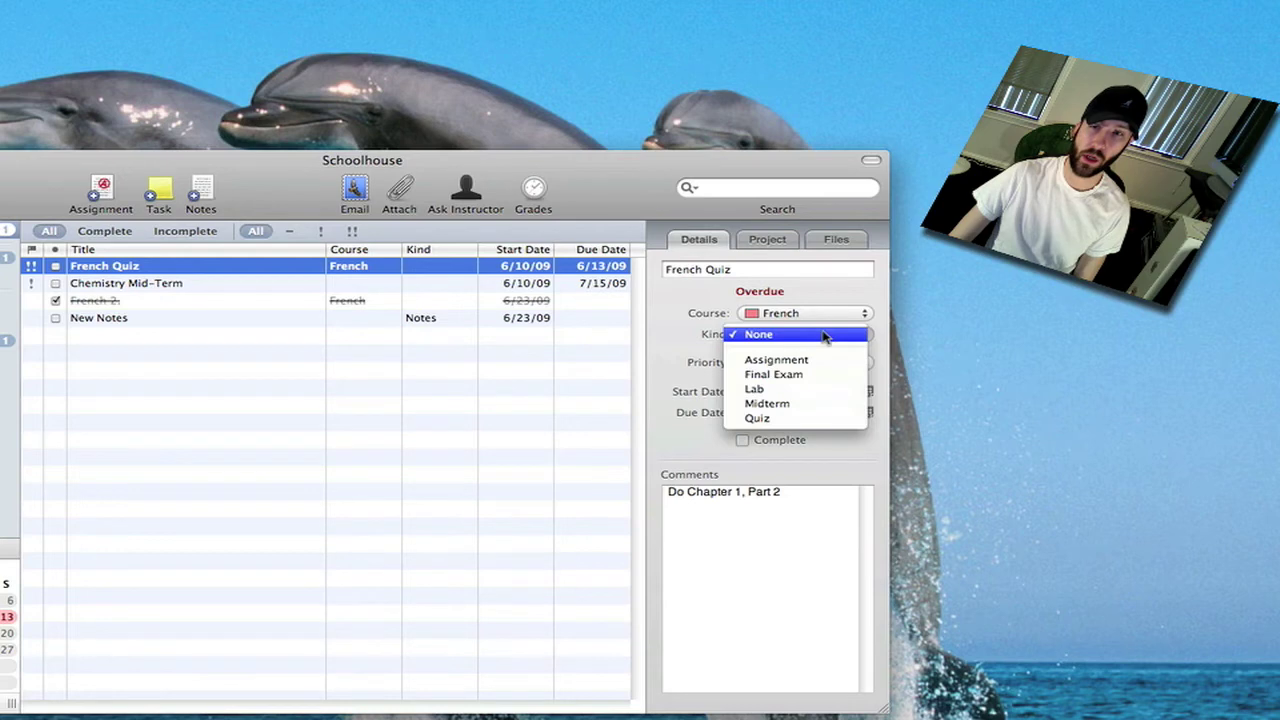
{"action": "left_click", "coordinate": [815, 360]}
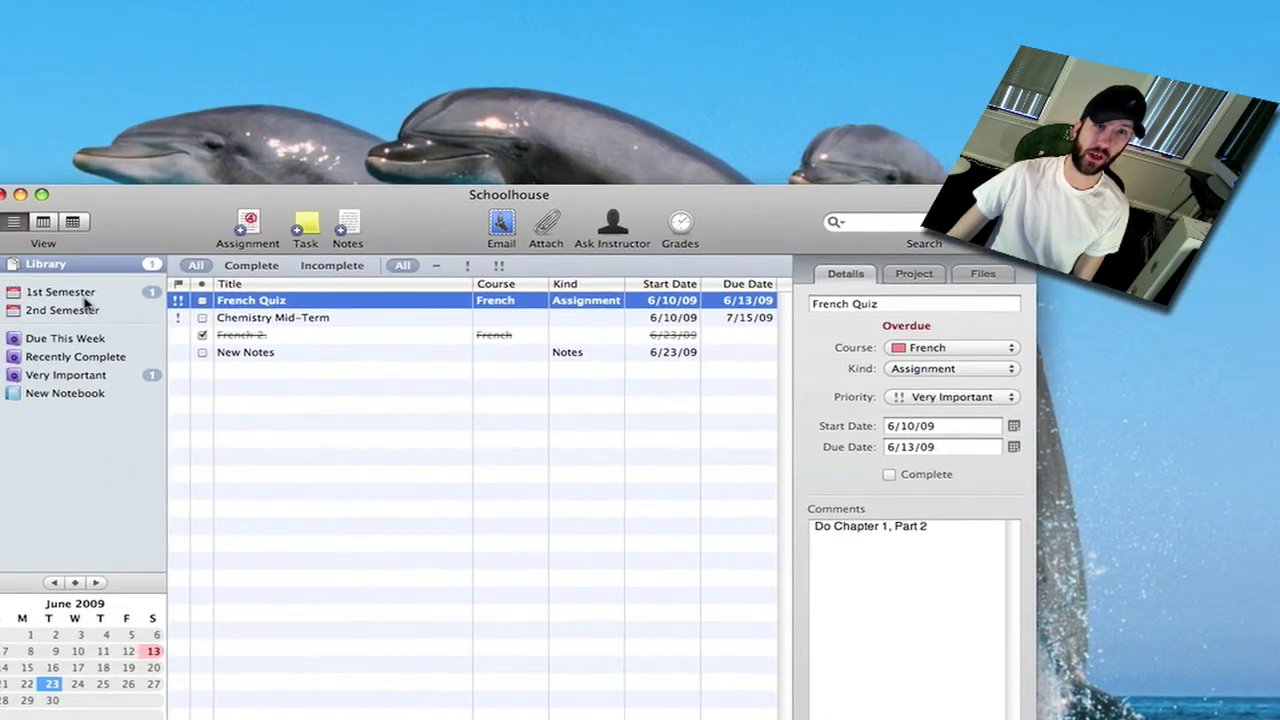
{"action": "left_click", "coordinate": [148, 312]}
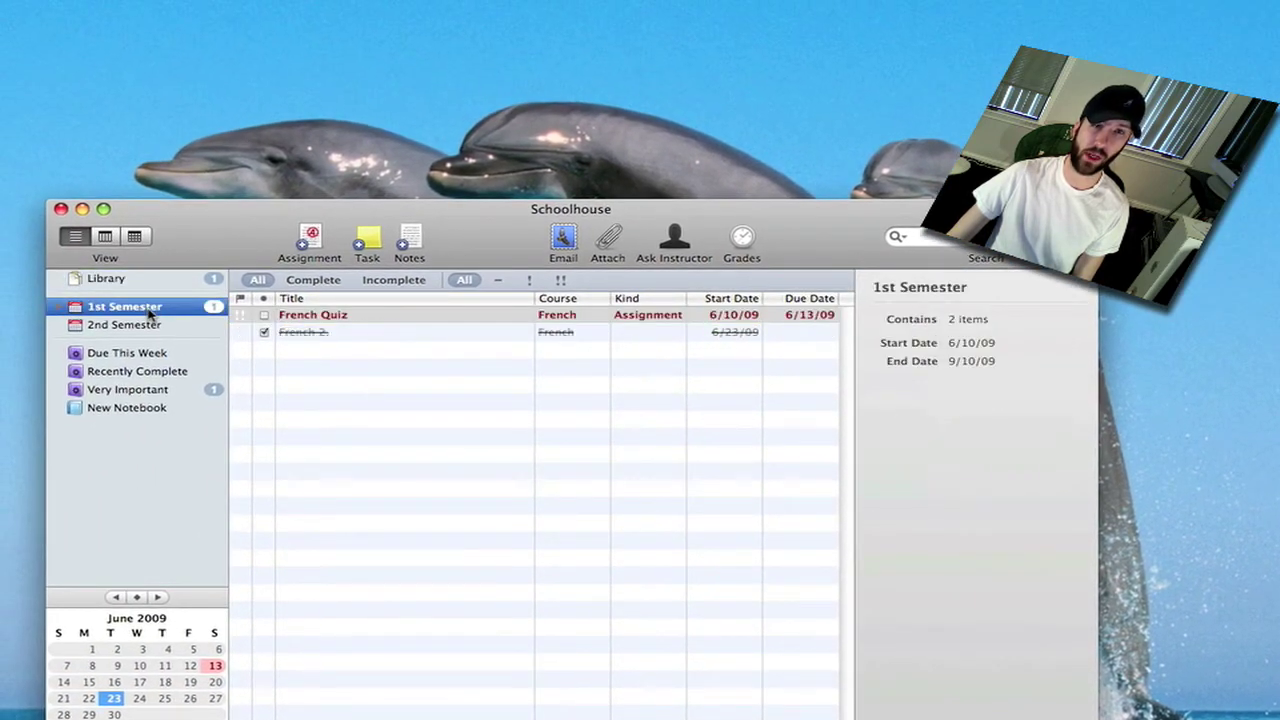
- Back in the full Library, tick French Quiz complete and enter a 97% score
{"action": "left_click", "coordinate": [168, 285]}
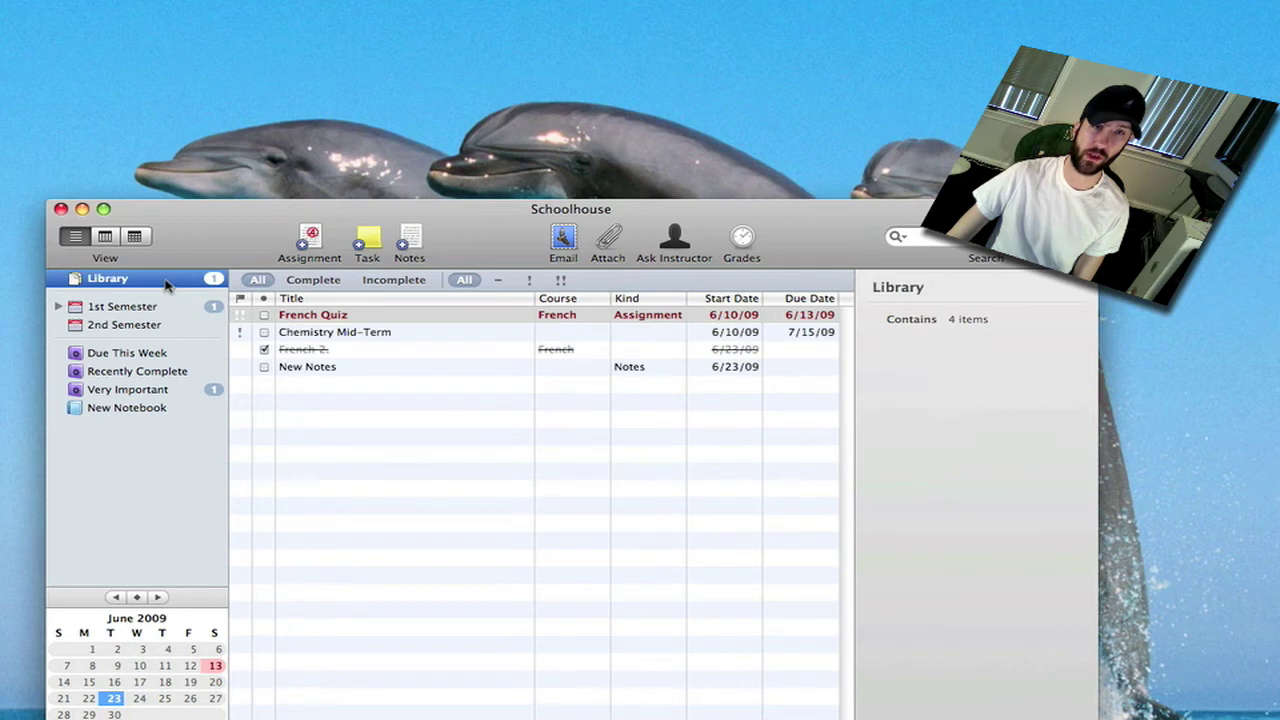
{"action": "left_click", "coordinate": [265, 315]}
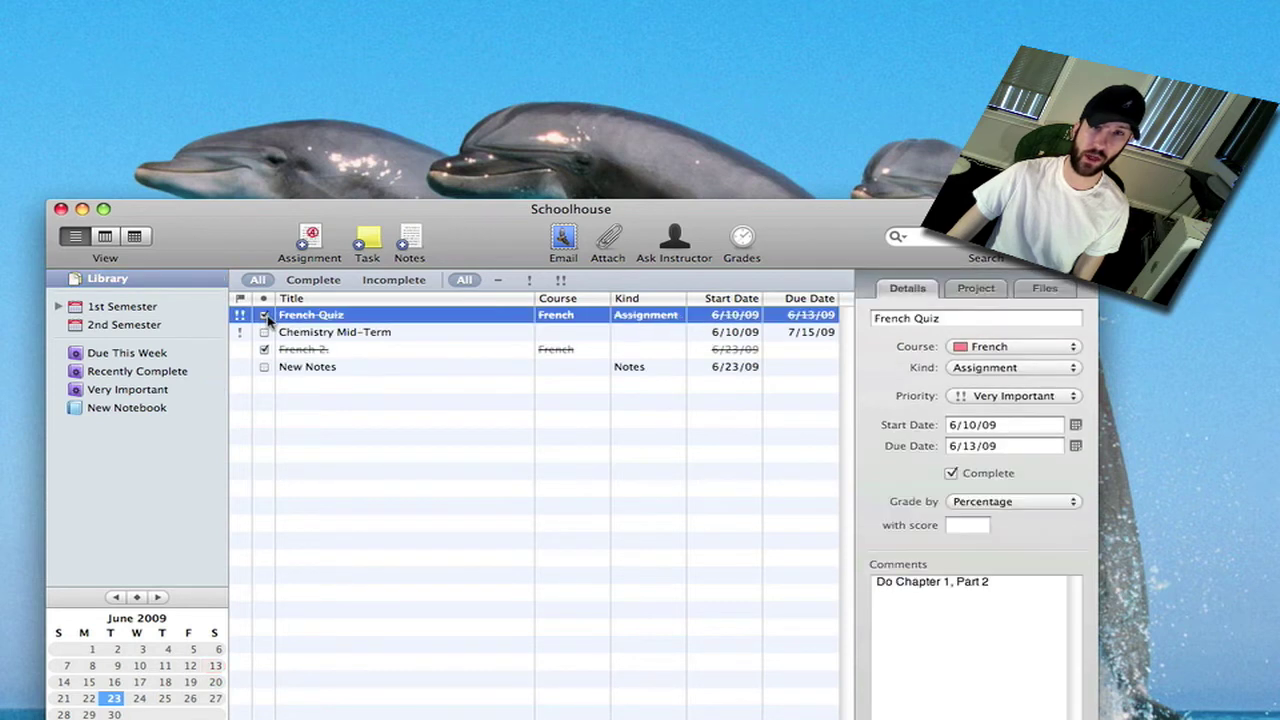
{"action": "left_click", "coordinate": [968, 526]}
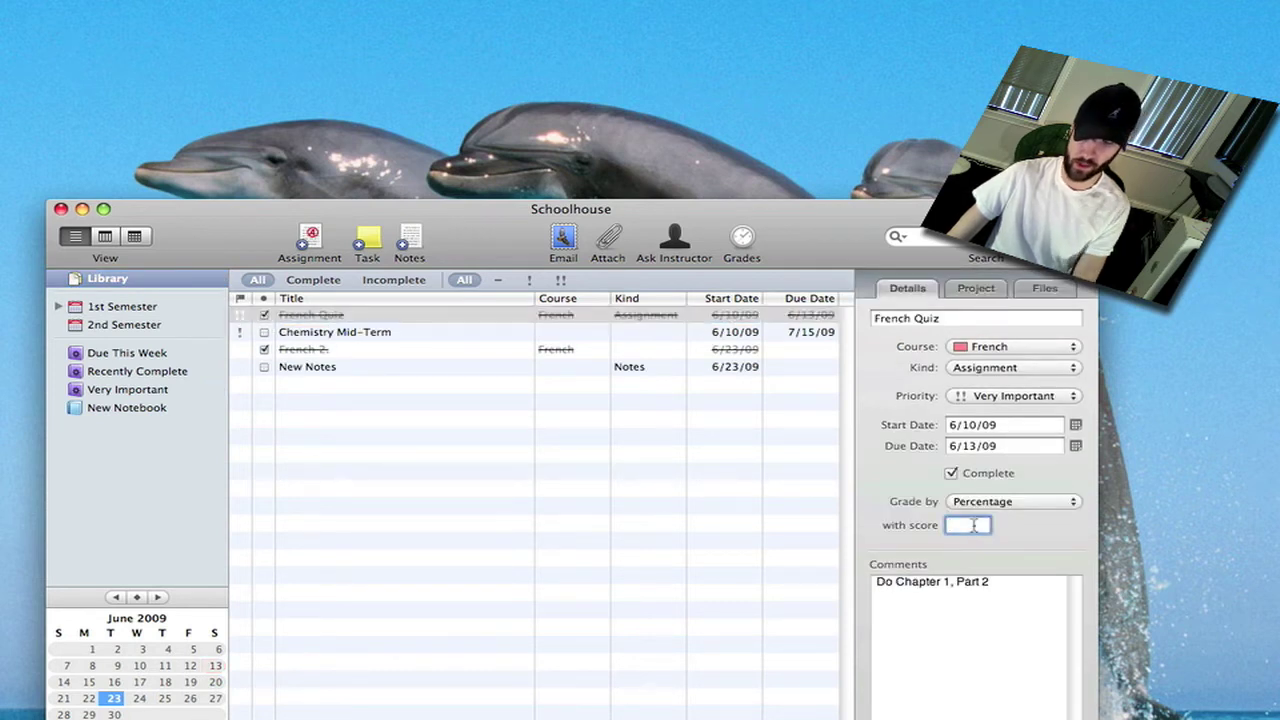
{"action": "type", "text": "97"}
{"action": "key", "text": "Tab"}
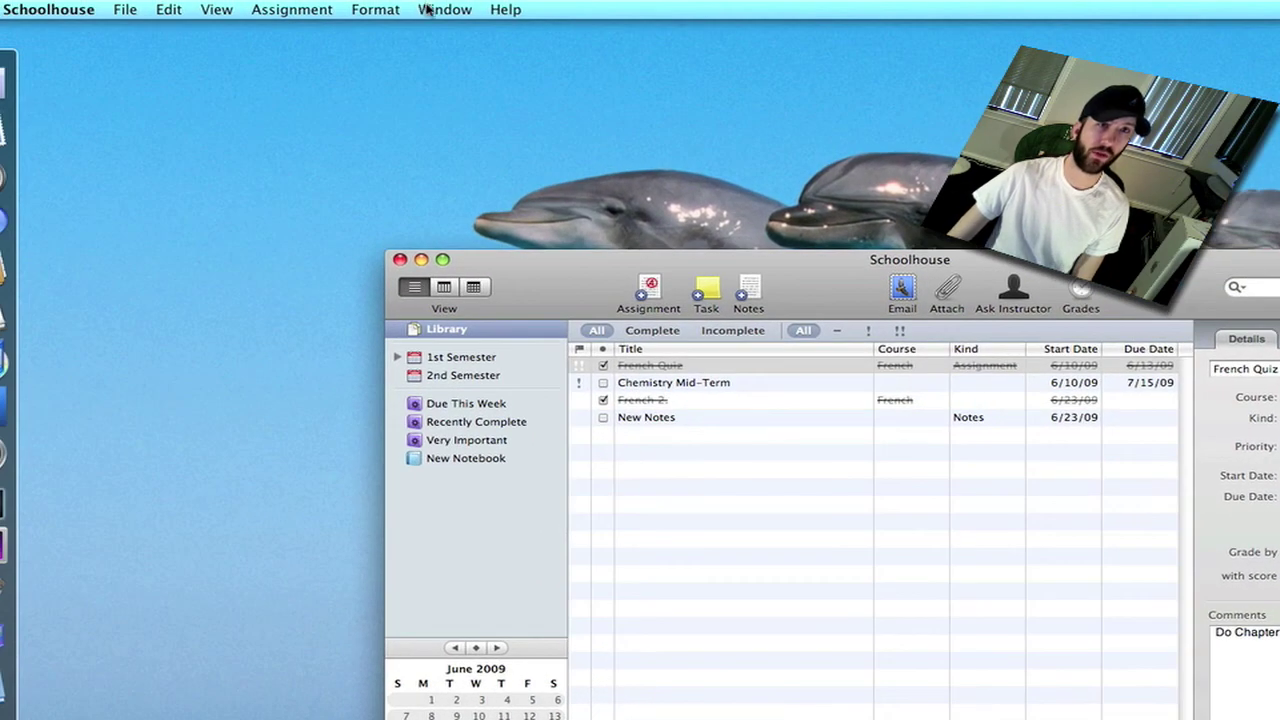
{"action": "left_click", "coordinate": [443, 9]}
{"action": "left_click", "coordinate": [449, 98]}
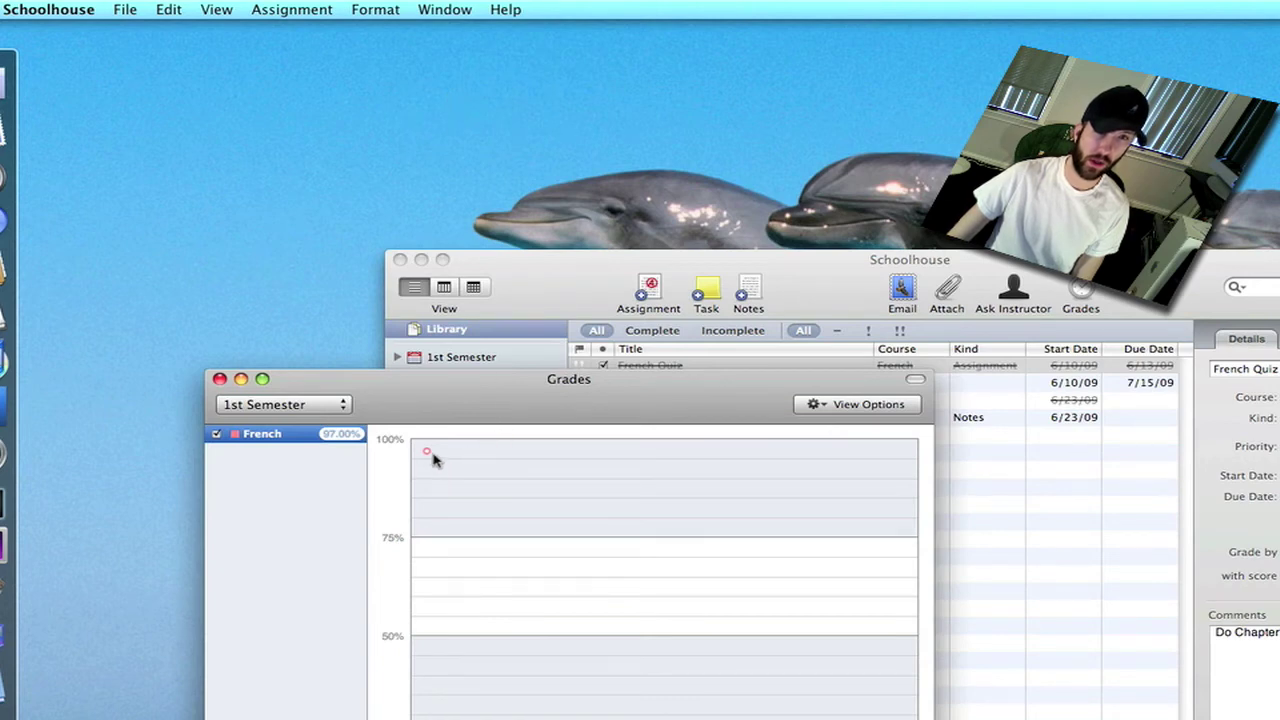
{"action": "left_click", "coordinate": [864, 410]}
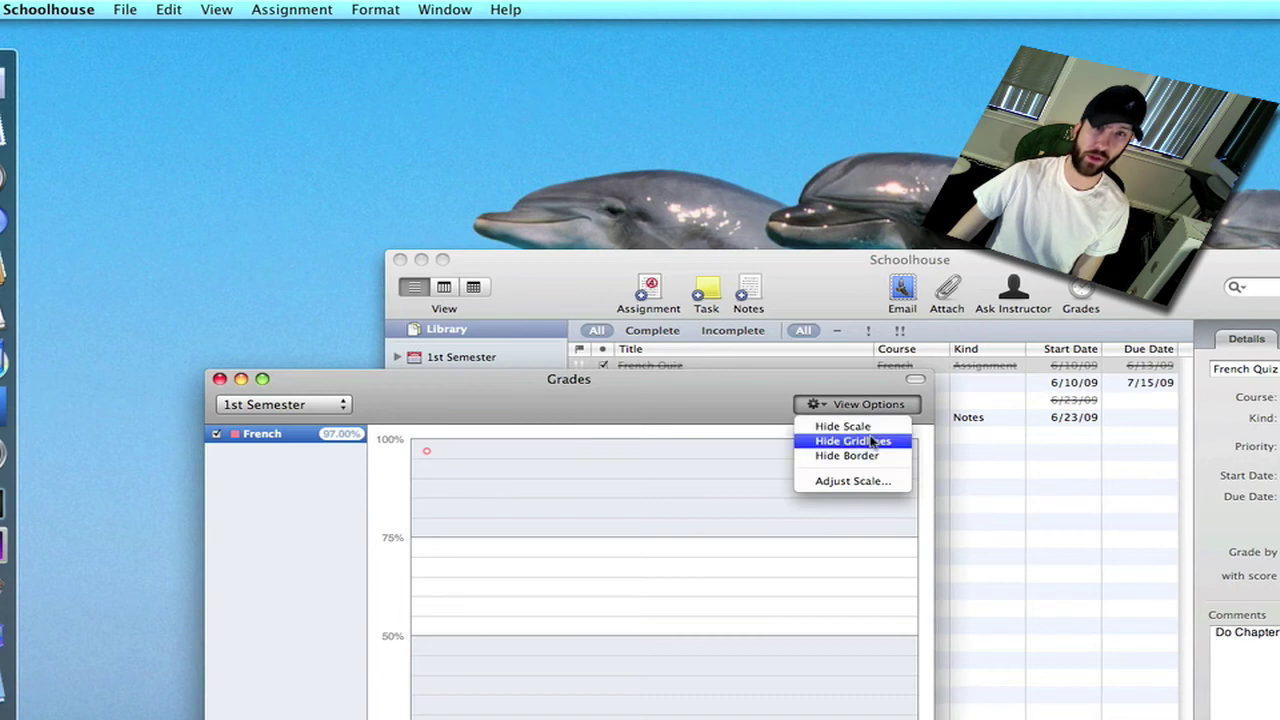
{"action": "left_click", "coordinate": [613, 395]}
{"action": "left_click", "coordinate": [220, 380]}
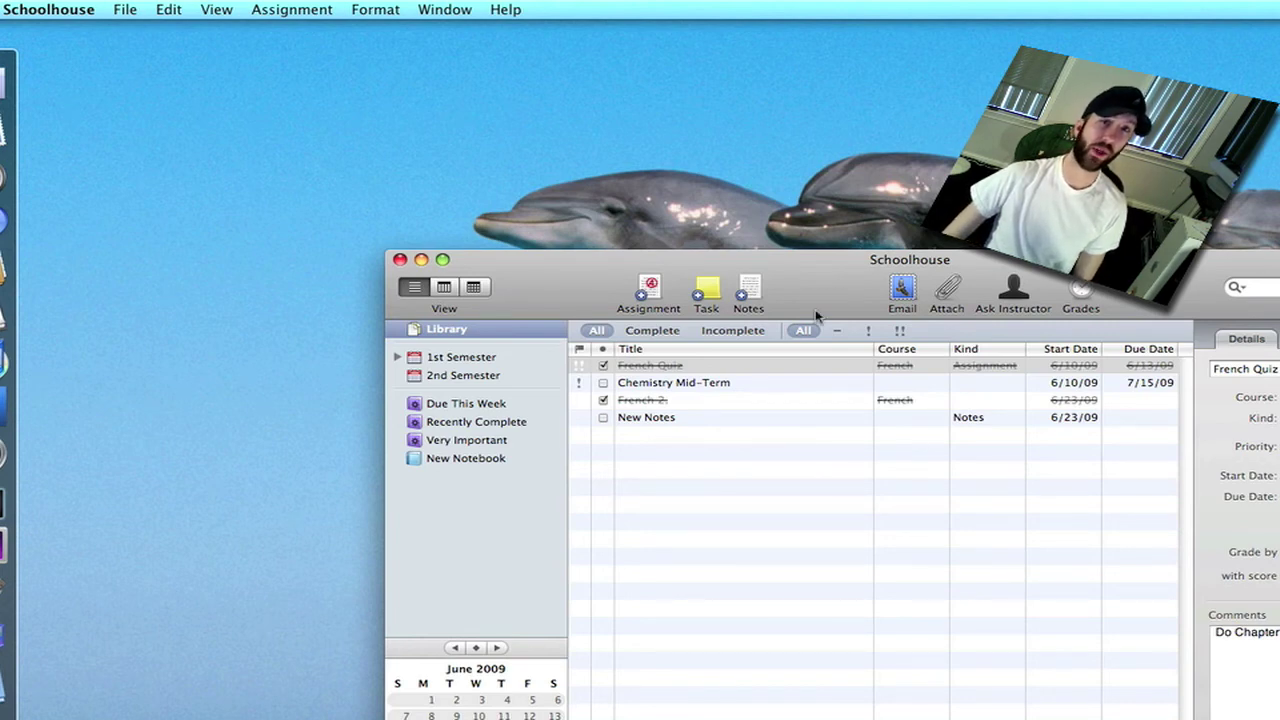
{"action": "left_click", "coordinate": [644, 331]}
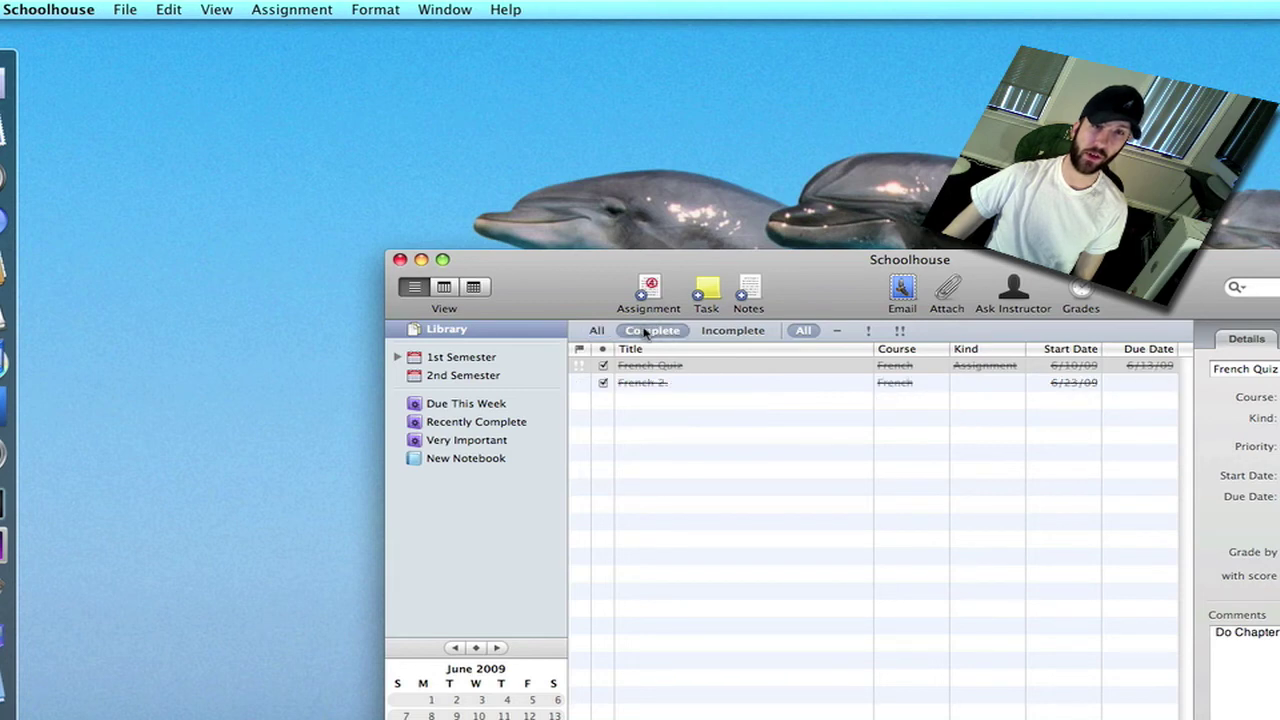
{"action": "left_click", "coordinate": [715, 331]}
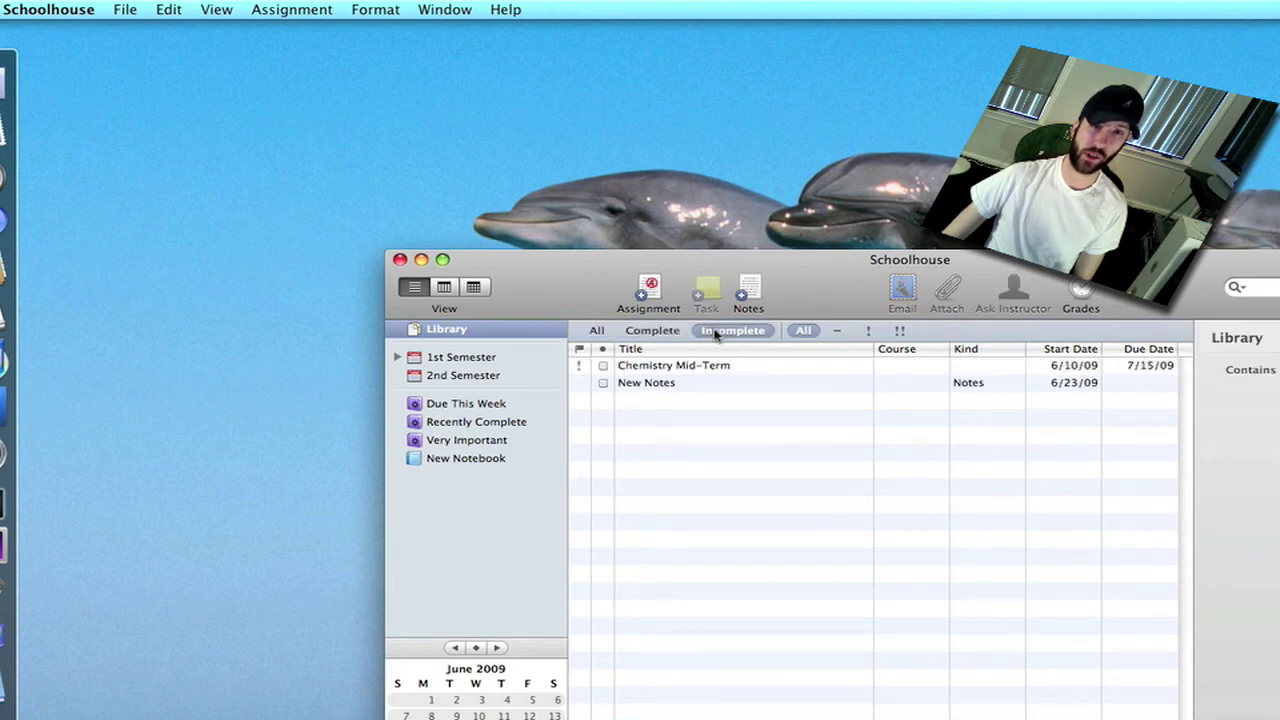
{"action": "left_click", "coordinate": [597, 331]}
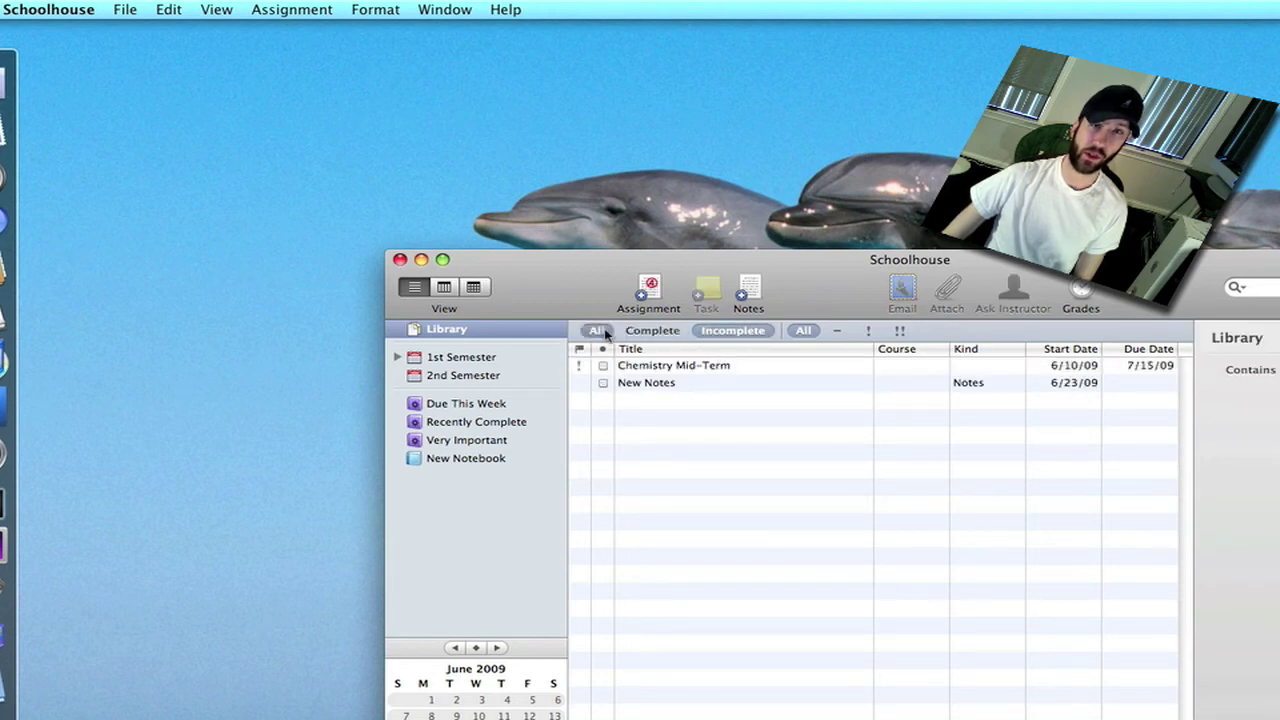
{"action": "left_click", "coordinate": [830, 332]}
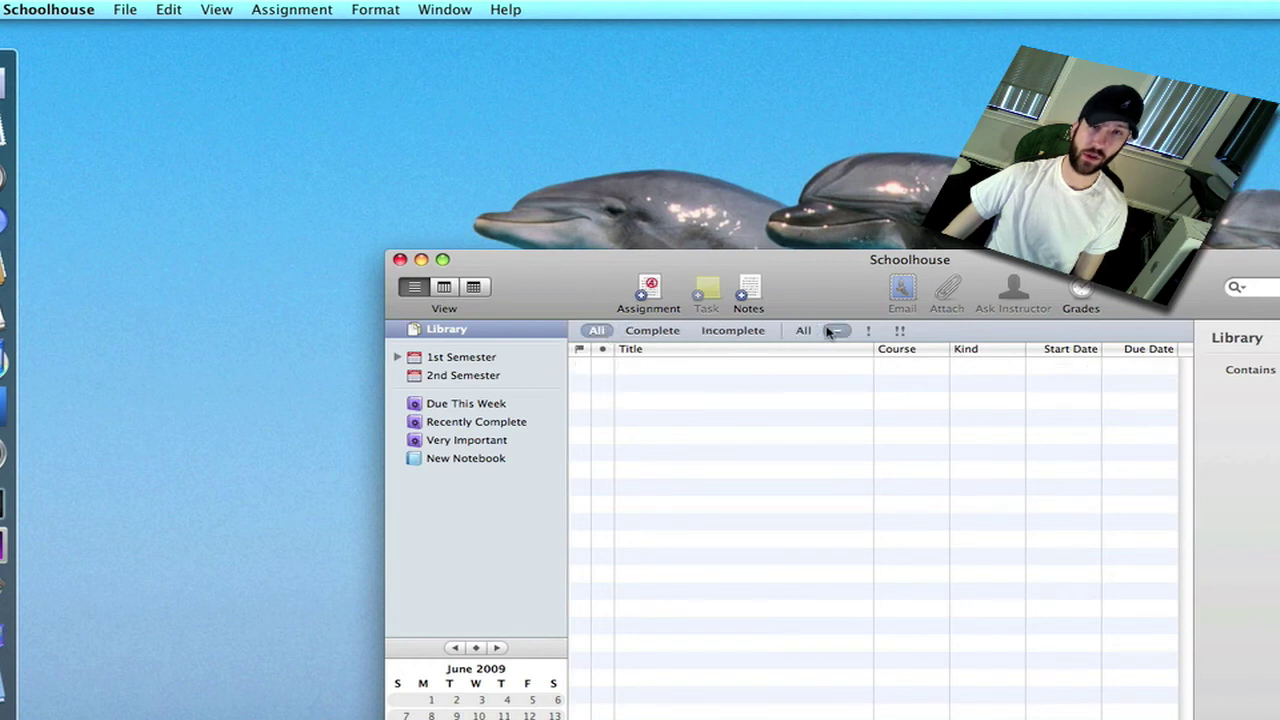
{"action": "left_click", "coordinate": [804, 331]}
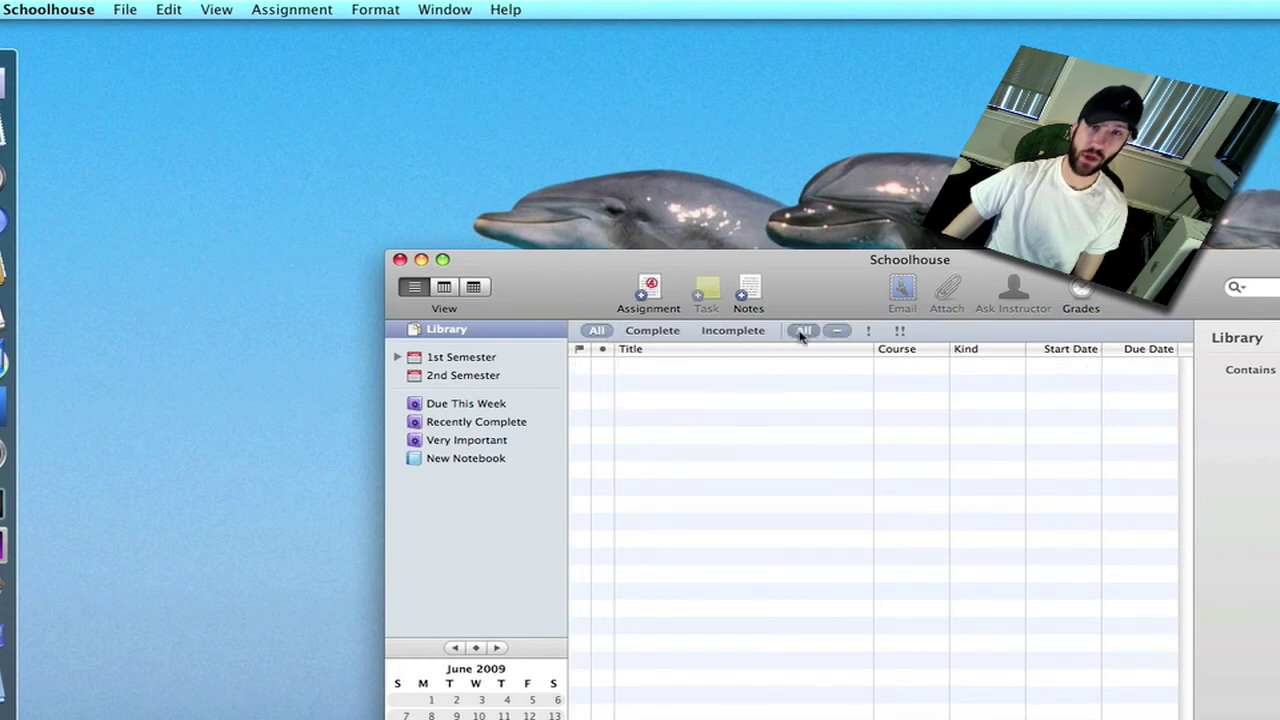
{"action": "left_click", "coordinate": [868, 332]}
{"action": "left_click", "coordinate": [885, 334]}
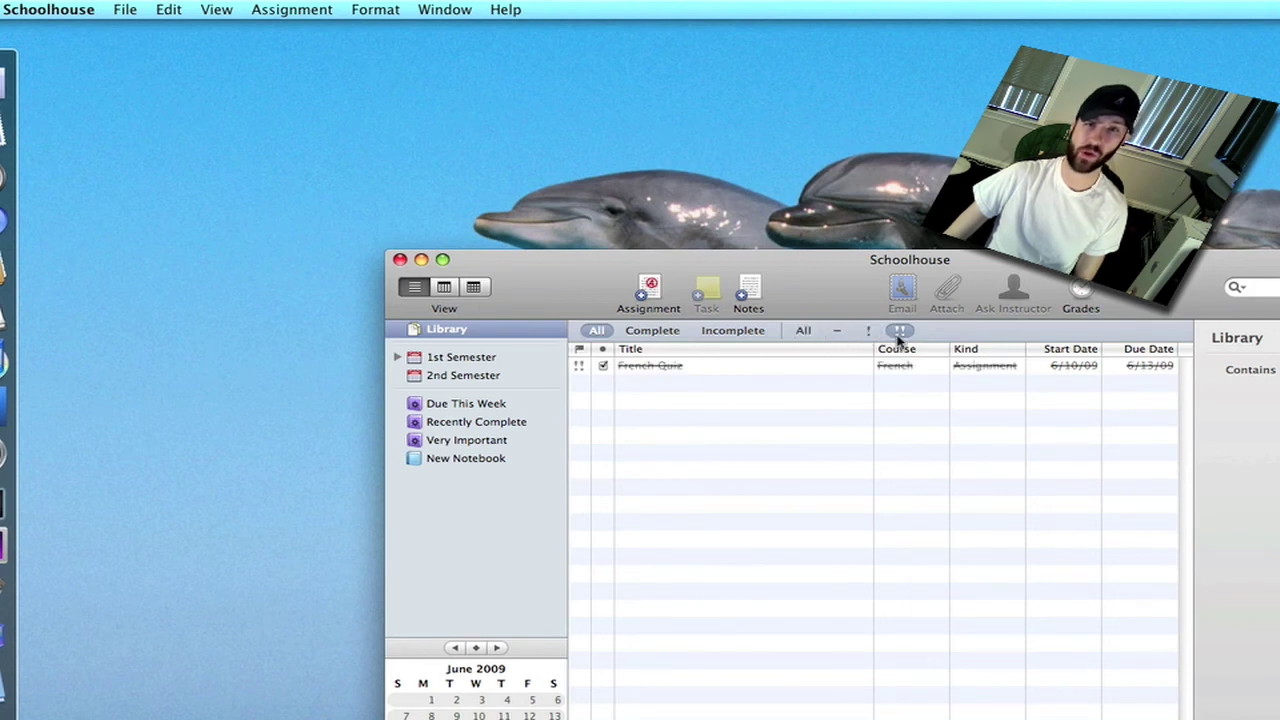
{"action": "left_click", "coordinate": [872, 336]}
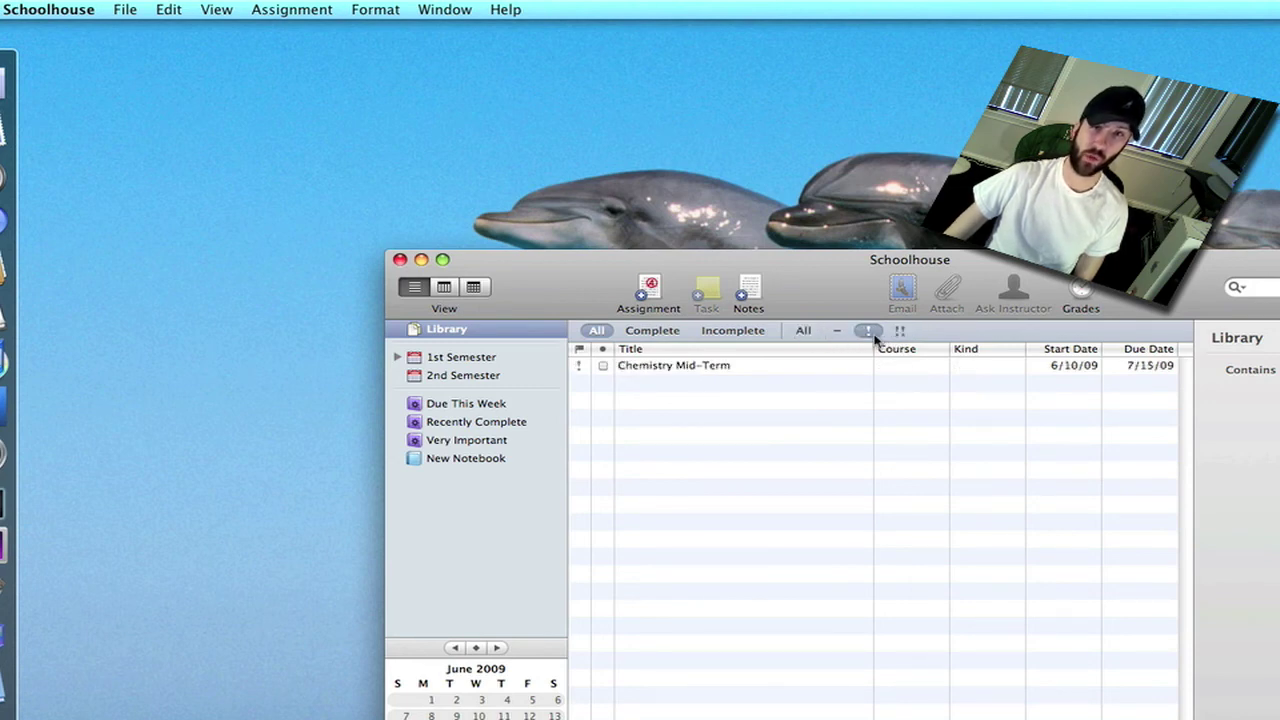
{"action": "left_click", "coordinate": [838, 333]}
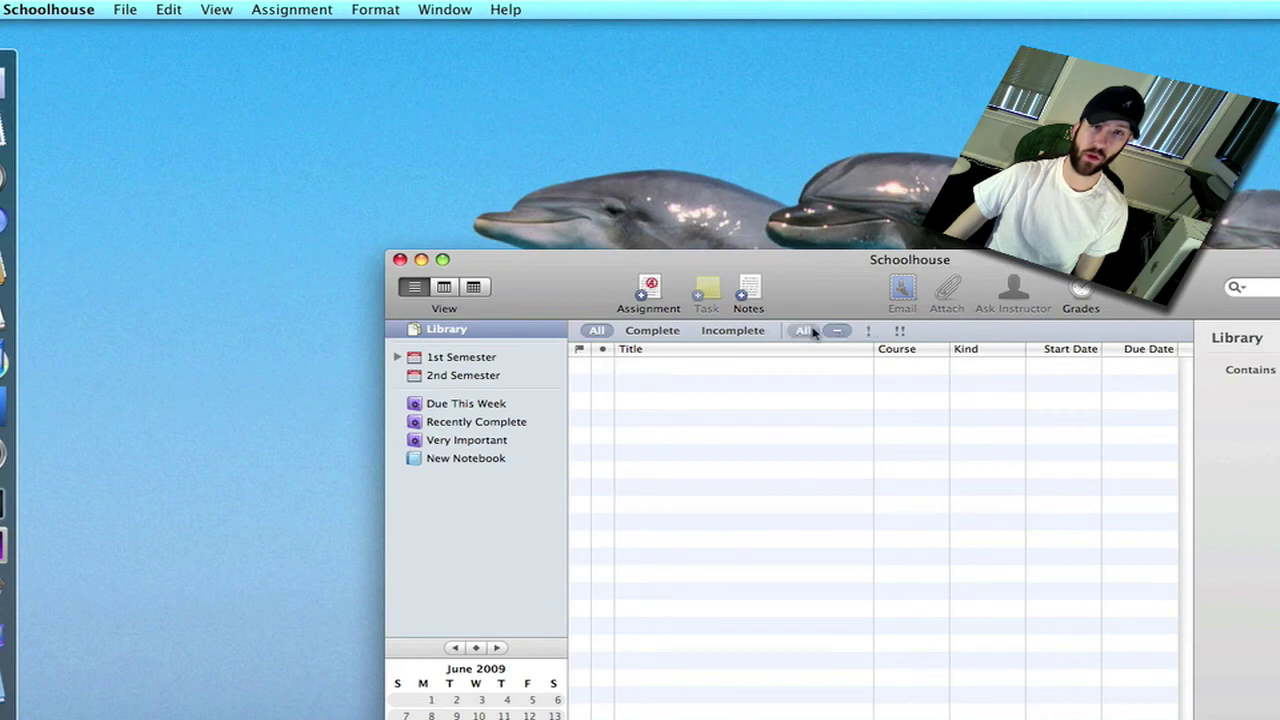
{"action": "left_click", "coordinate": [803, 330]}
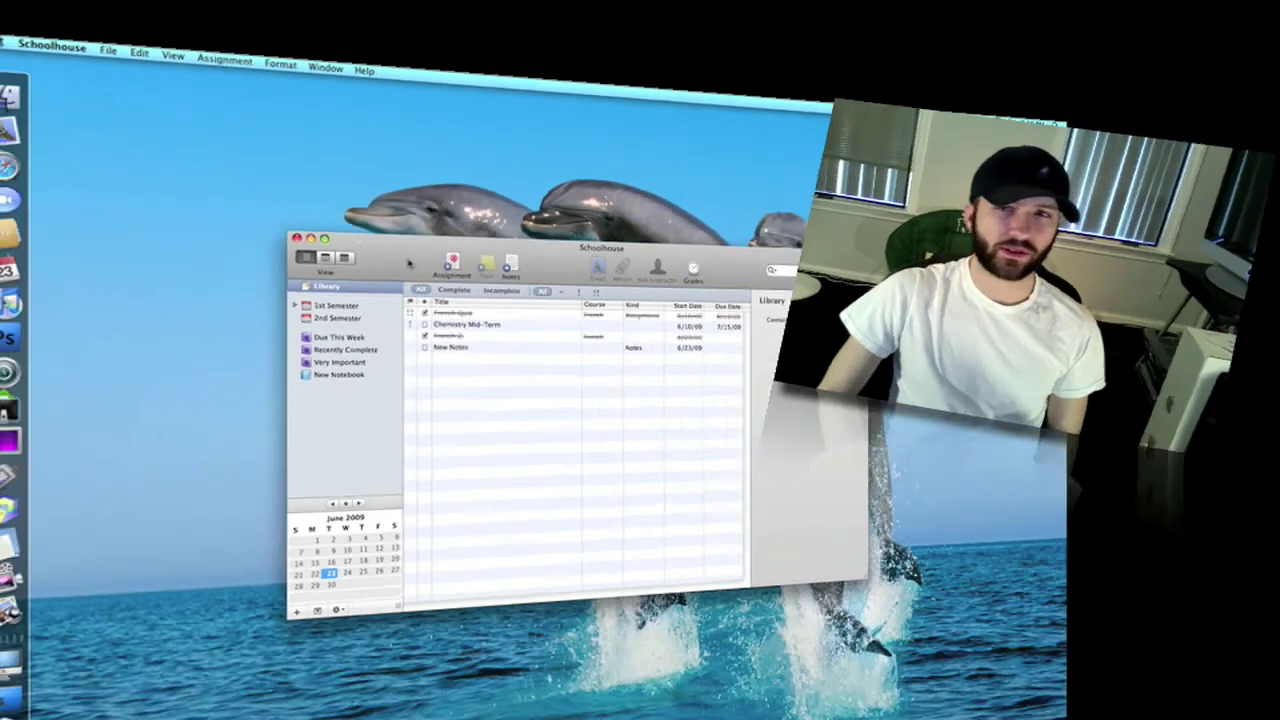